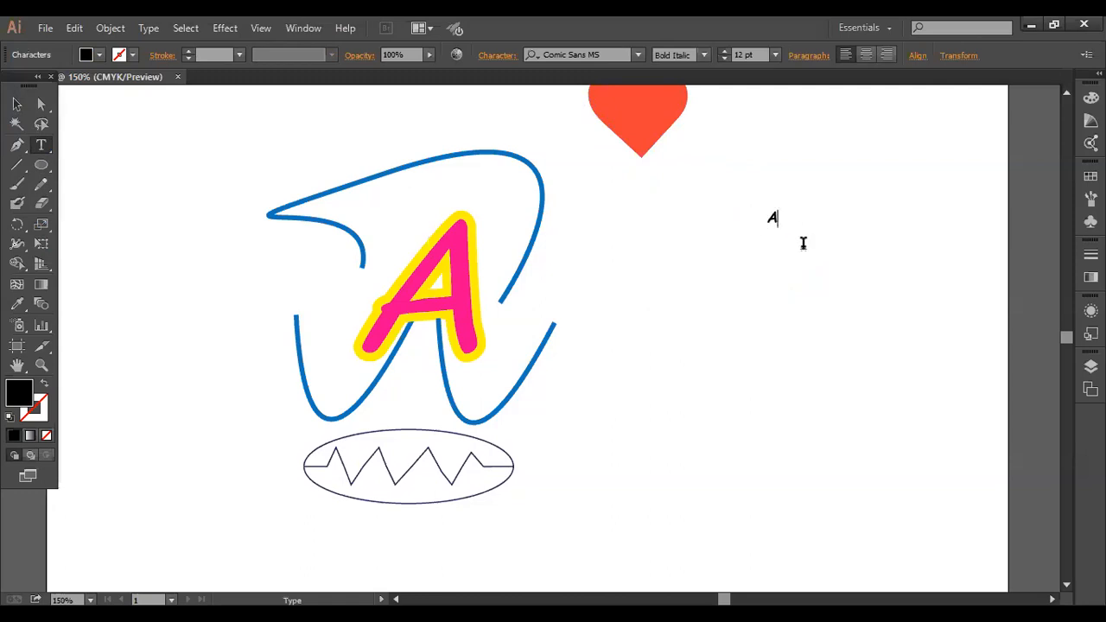
Scale the small letter A up to about 197 pt and position it below and to the right of the heart.
key(Escape)
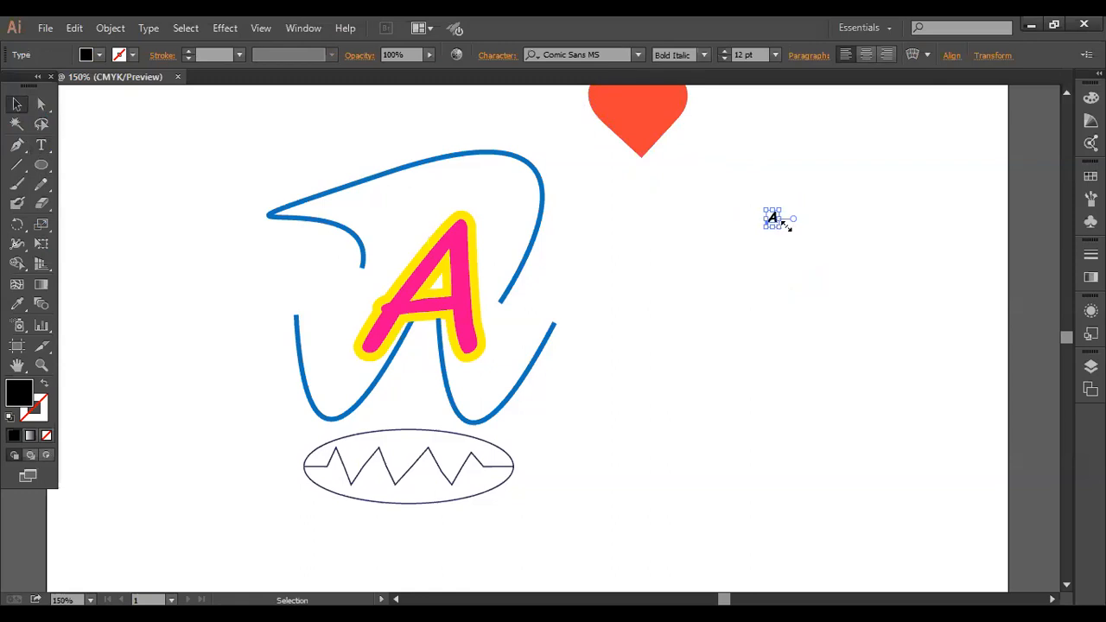
drag(784, 223, 860, 359)
drag(790, 155, 768, 277)
Change the new letter A's font style to Comic Sans MS Bold.
right_click(797, 335)
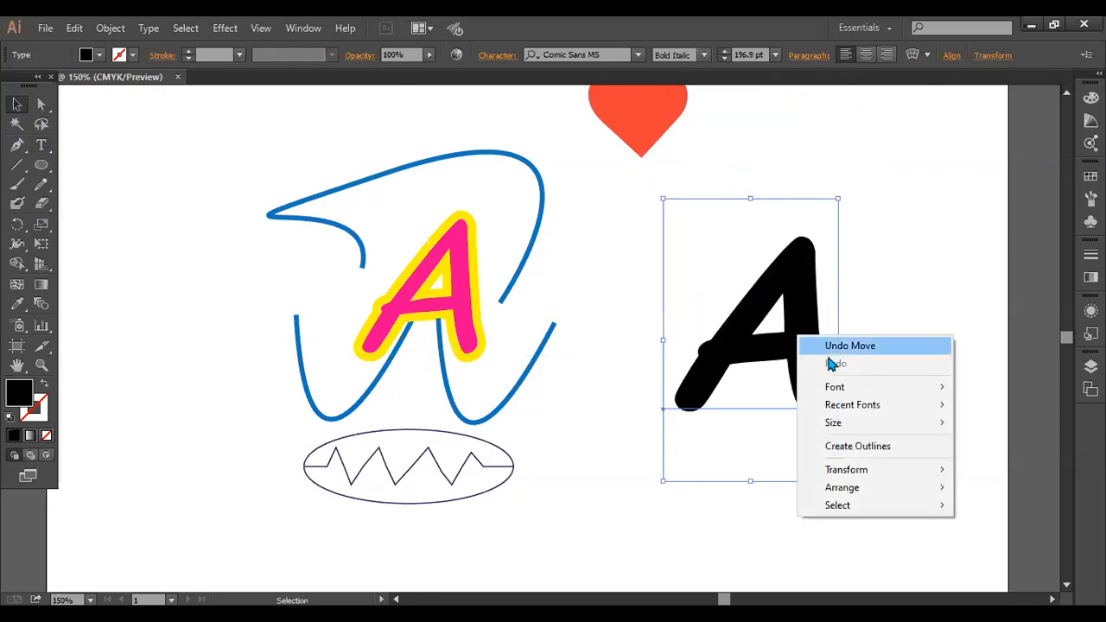
mouse_move(845, 391)
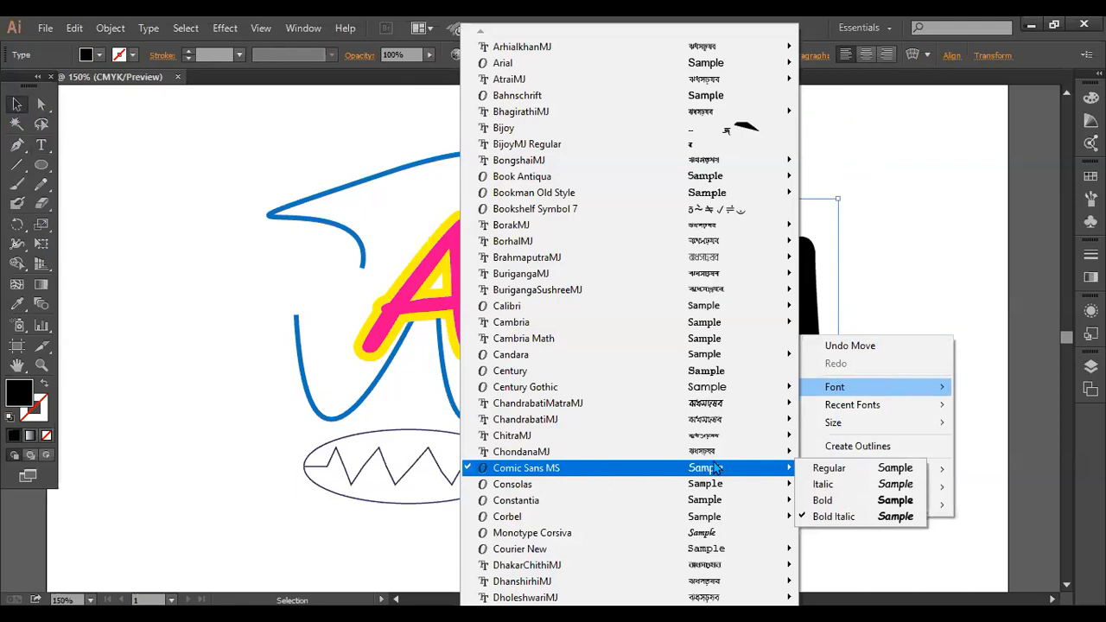
click(899, 501)
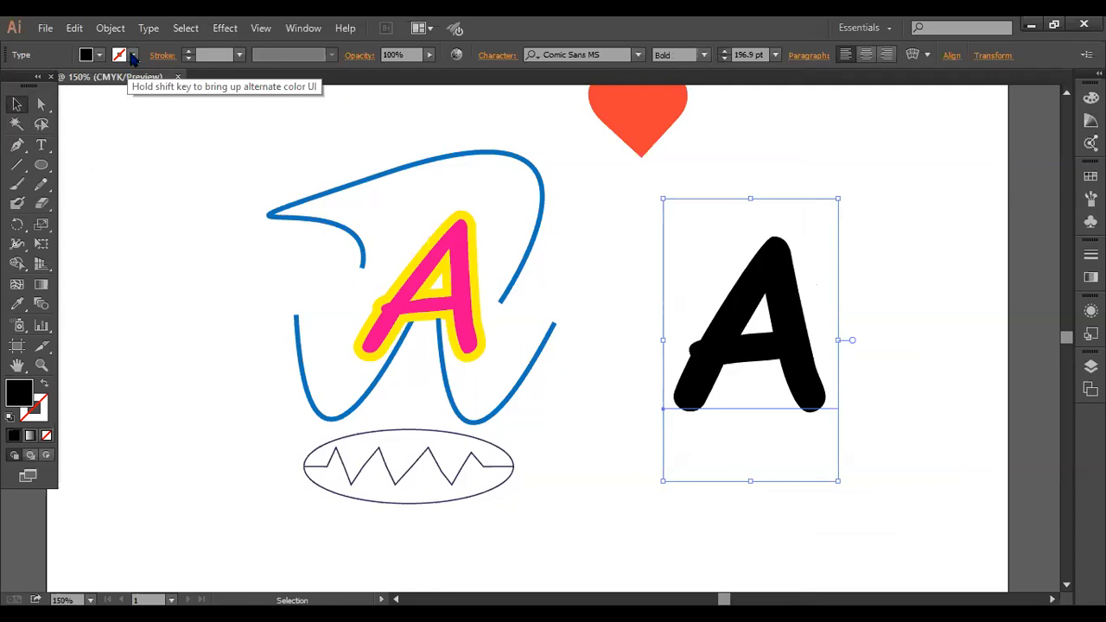
Give the new letter A a yellow stroke and a pink fill.
click(133, 56)
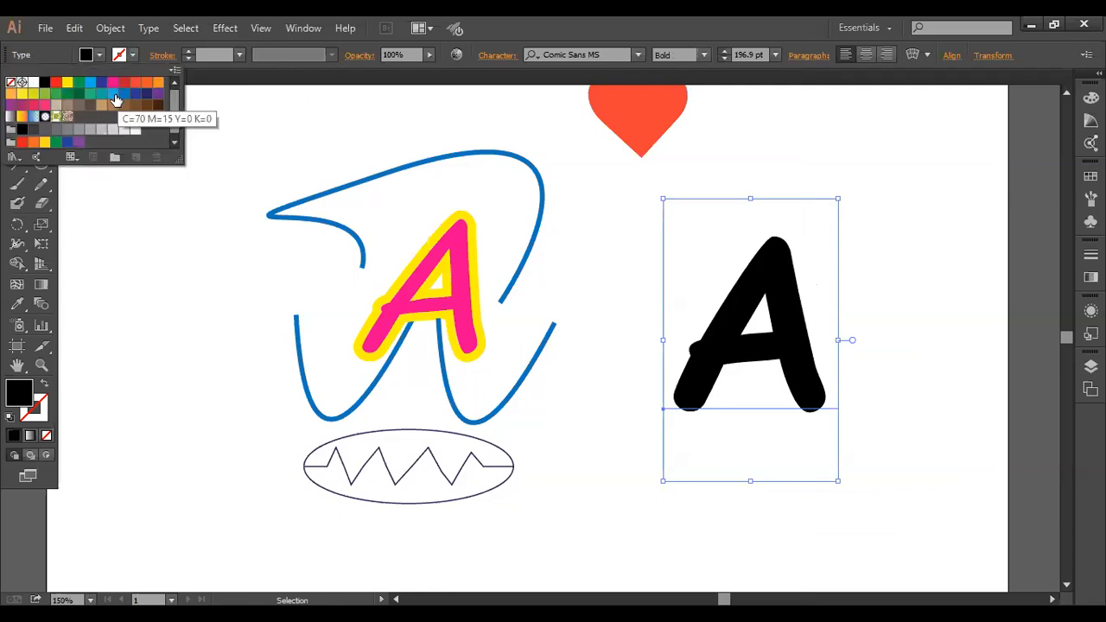
click(67, 82)
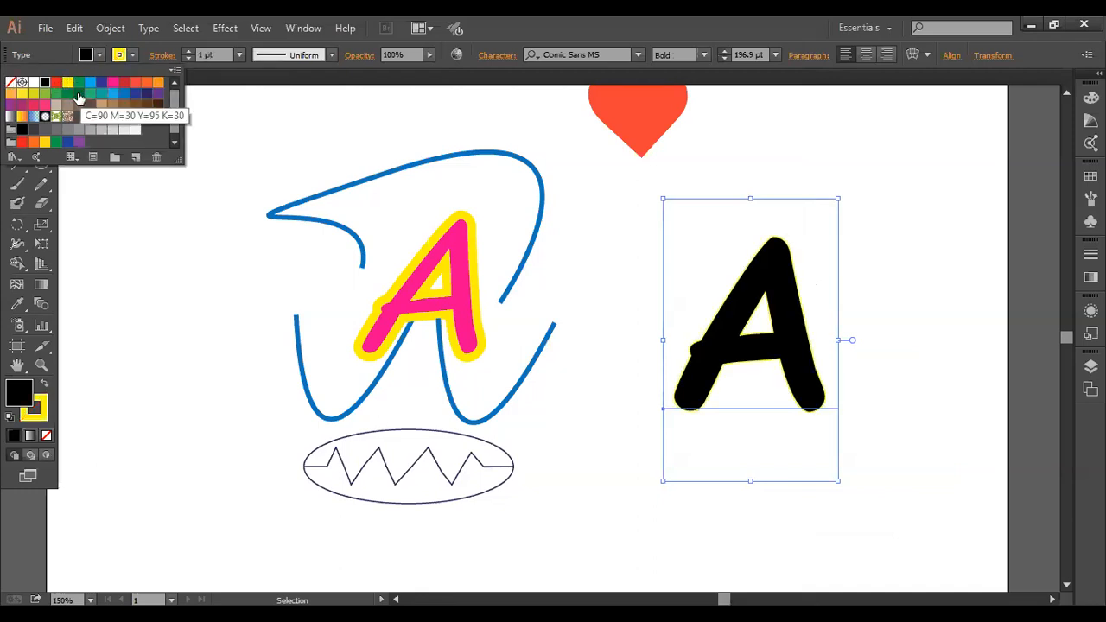
click(113, 82)
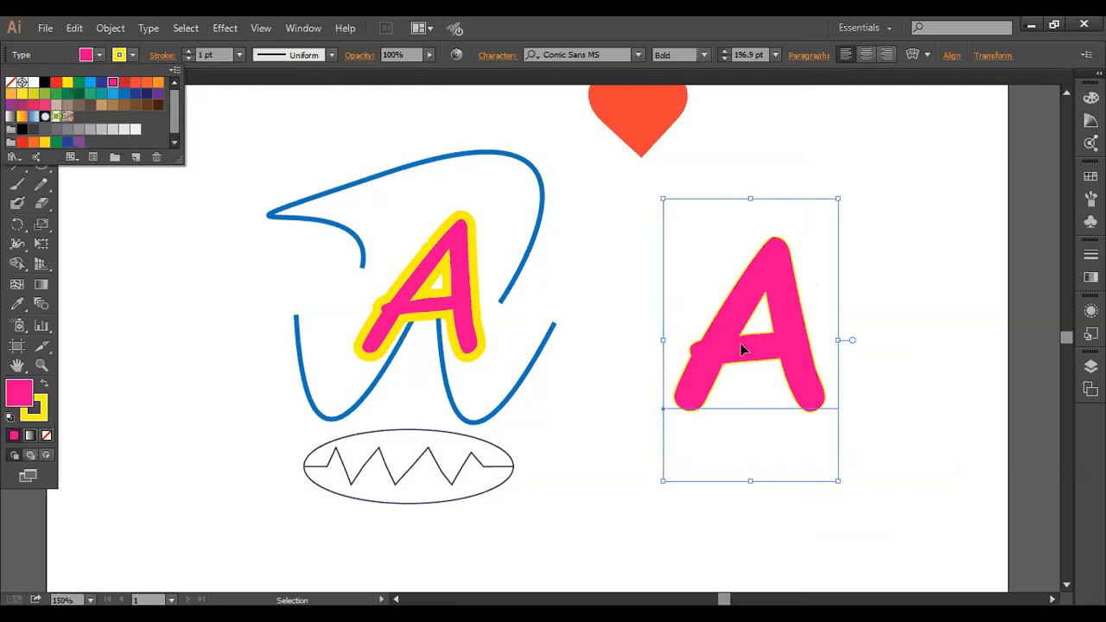
Set the new letter A's stroke weight to 11 pt and shift the letter slightly up and to the right.
click(736, 338)
click(189, 51)
click(189, 51)
click(190, 51)
click(189, 51)
click(190, 51)
click(189, 51)
click(189, 52)
click(190, 51)
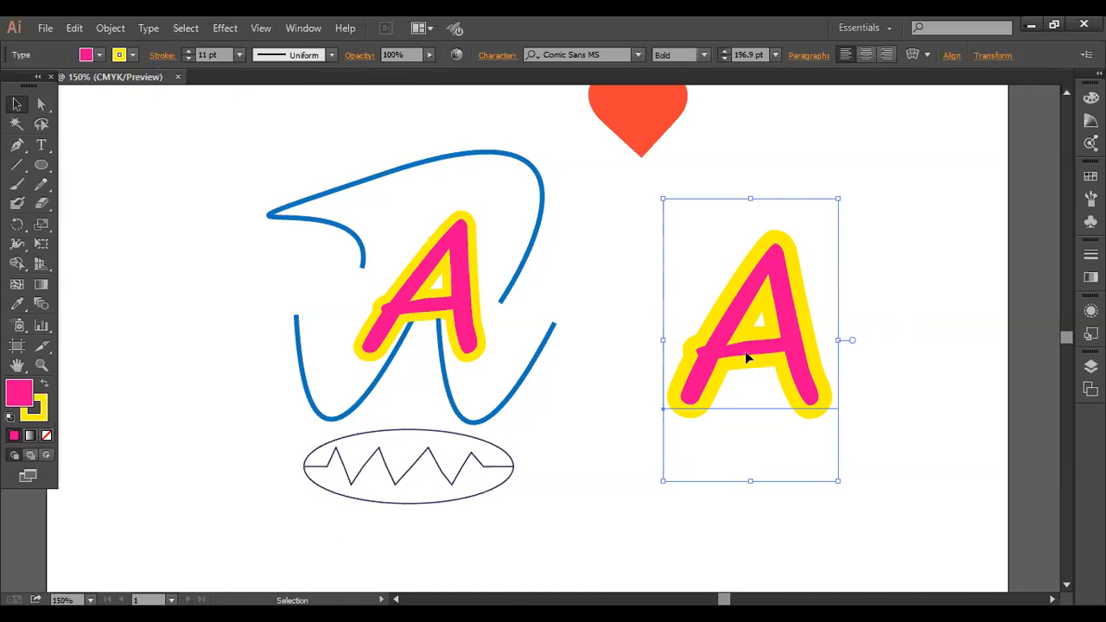
drag(736, 320, 761, 300)
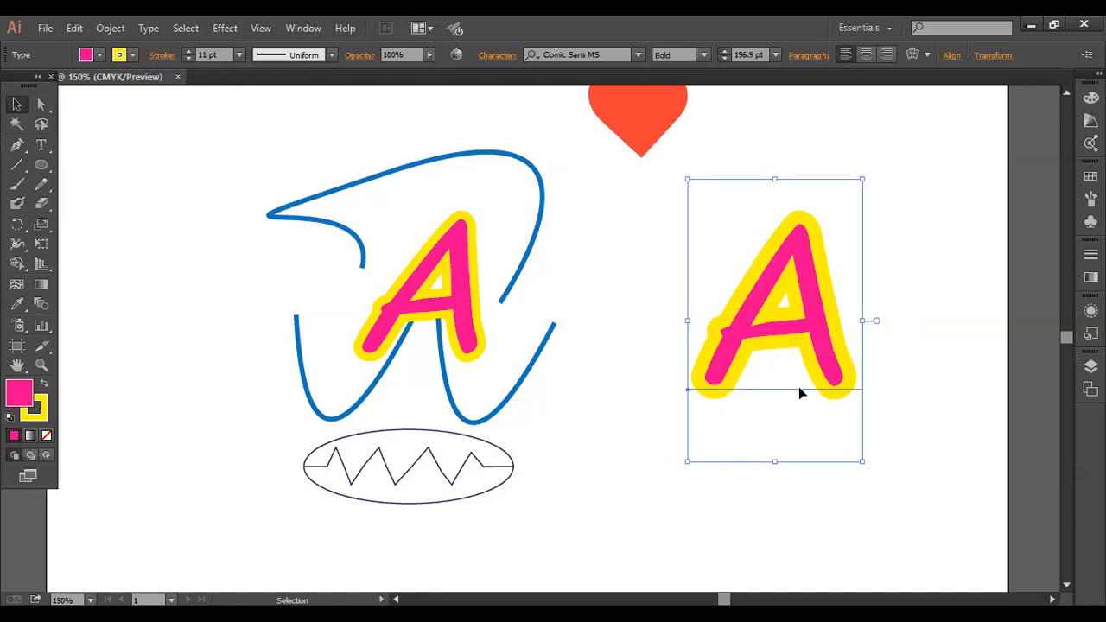
click(962, 388)
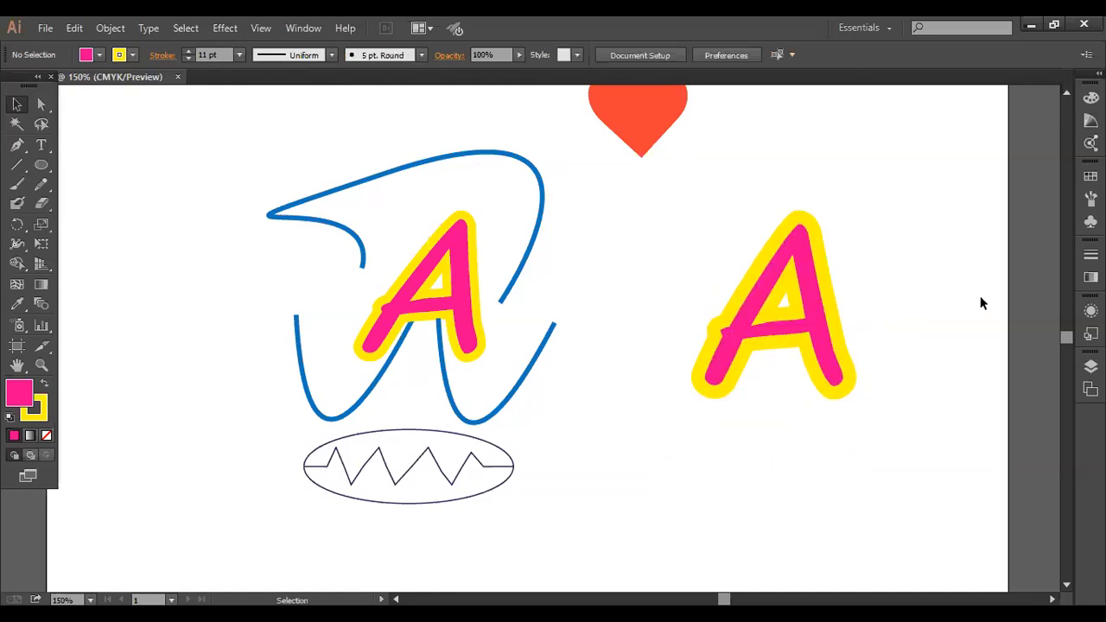
Convert the new letter A's text to outlines.
drag(664, 233, 821, 346)
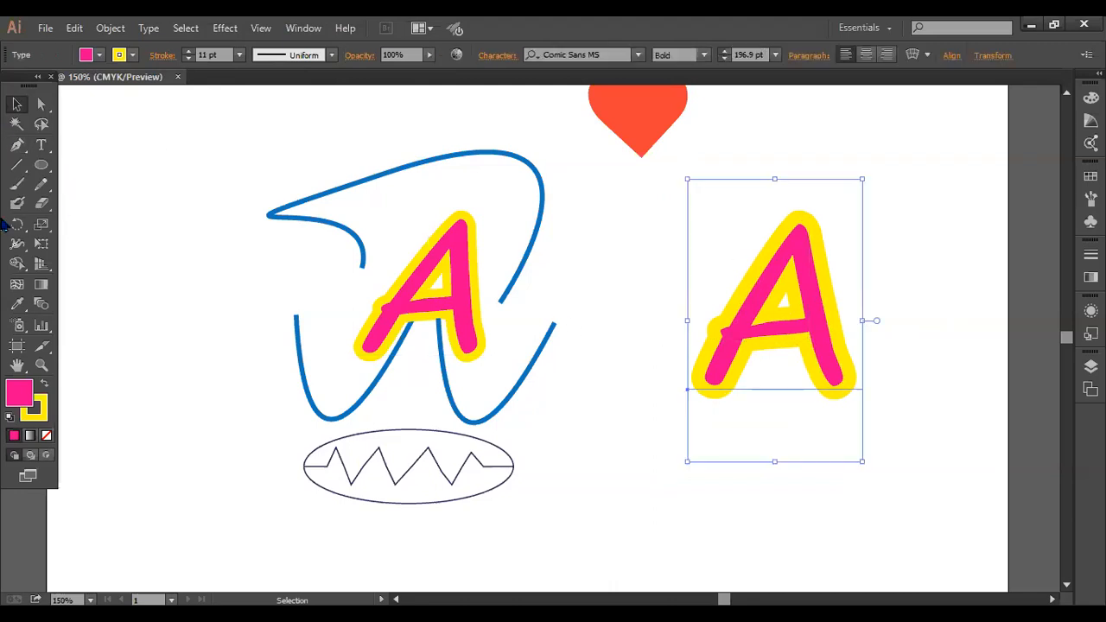
click(19, 147)
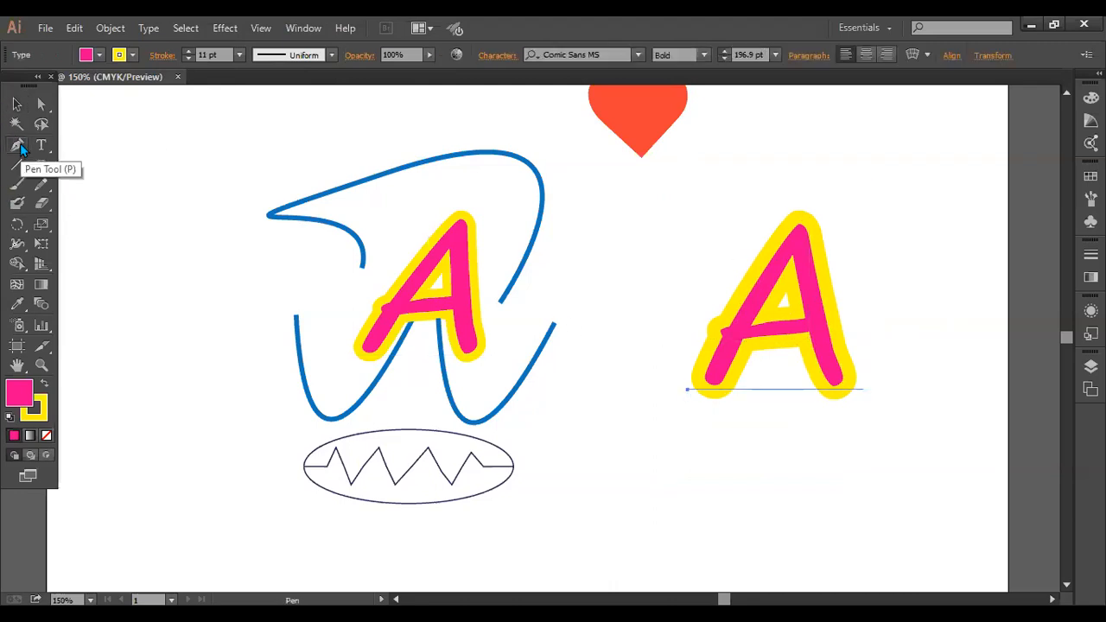
drag(19, 145, 53, 146)
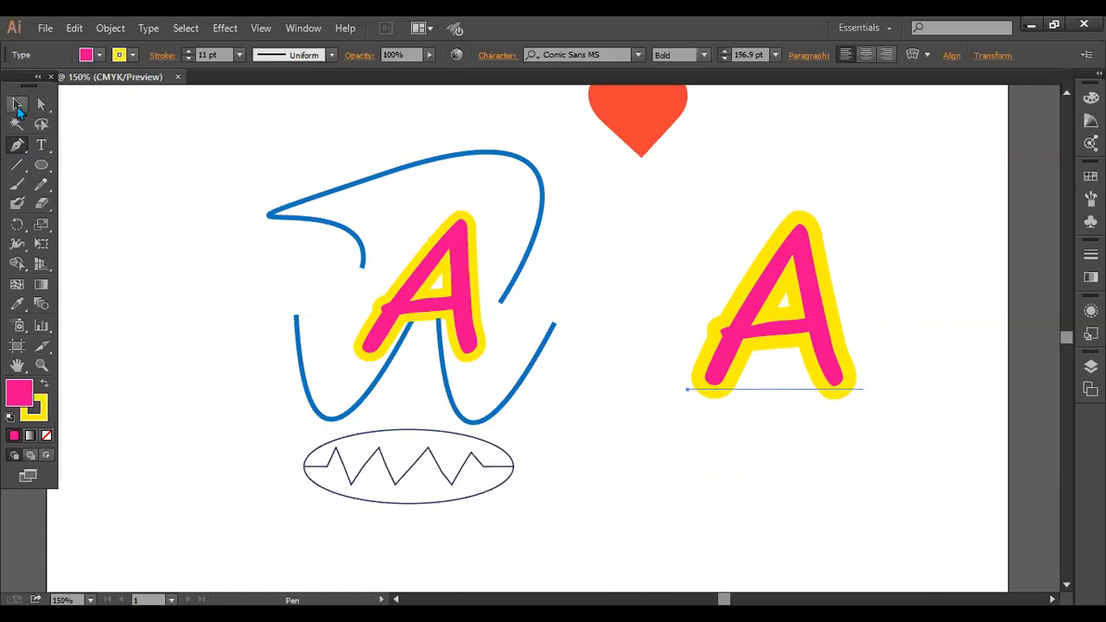
click(17, 105)
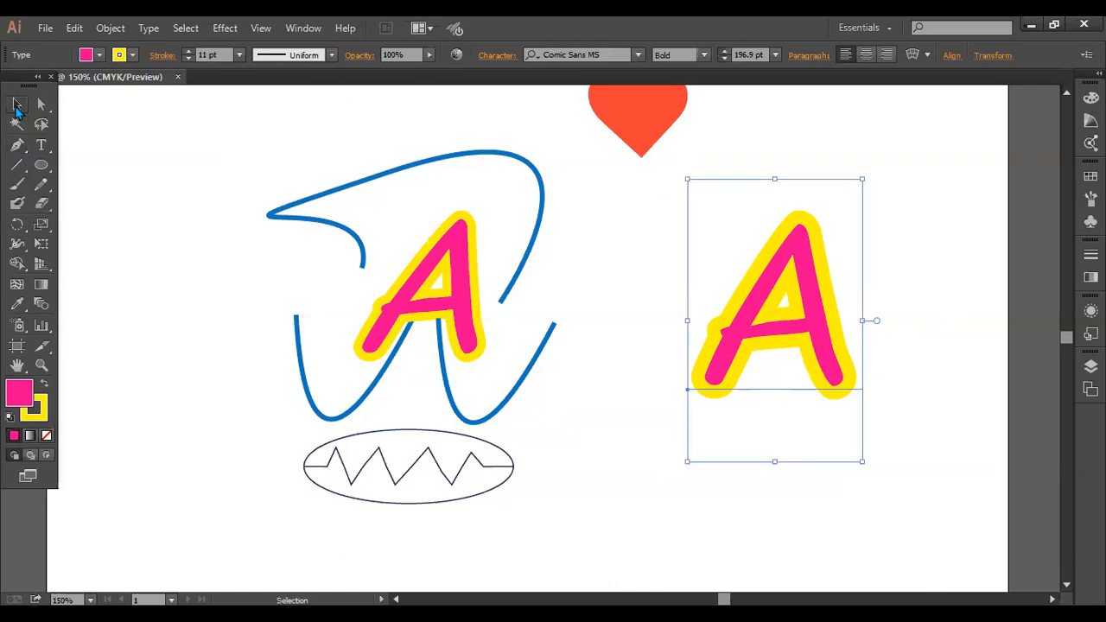
right_click(751, 274)
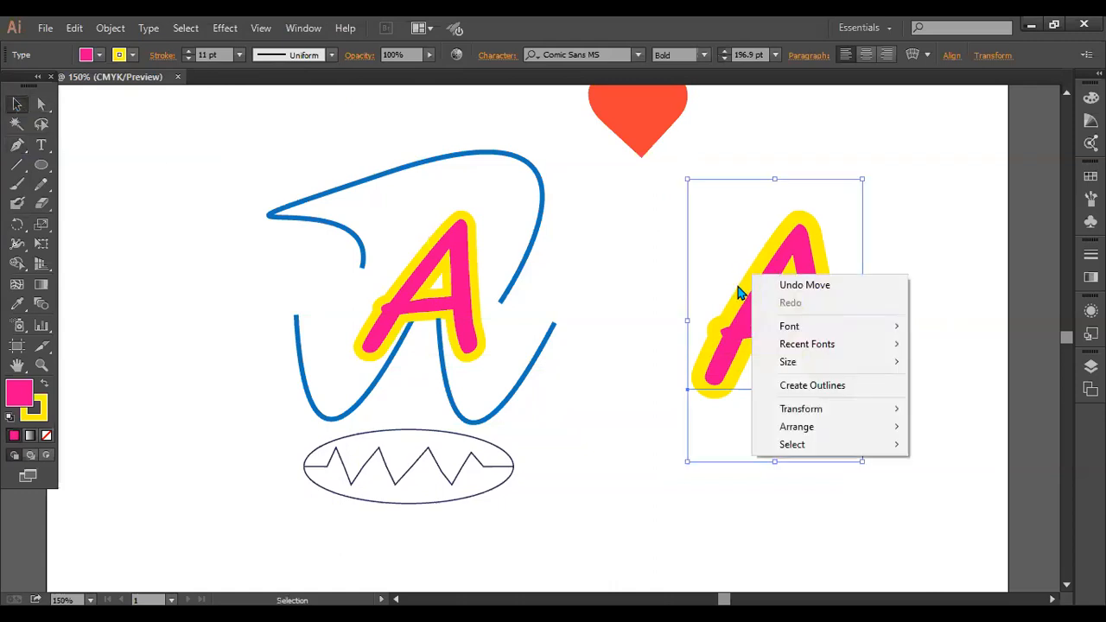
click(828, 385)
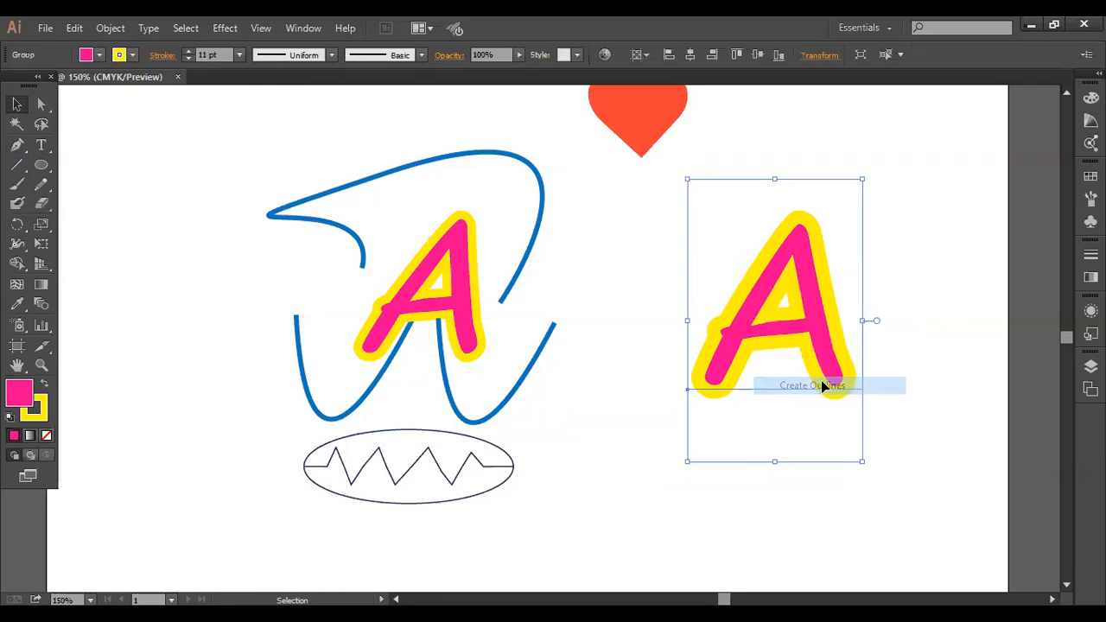
click(674, 262)
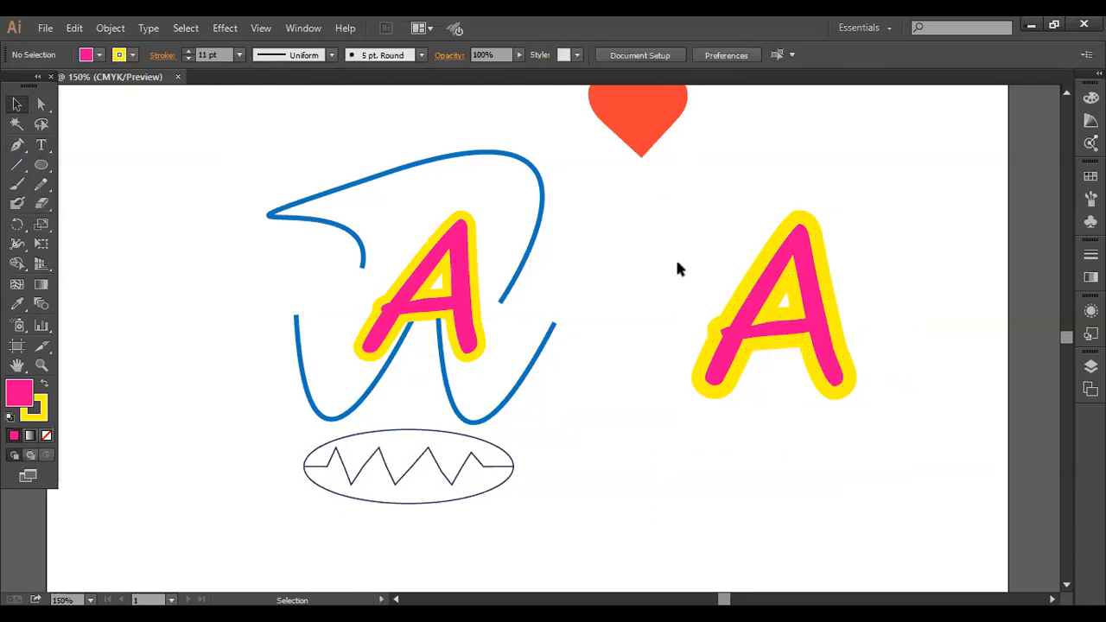
click(778, 321)
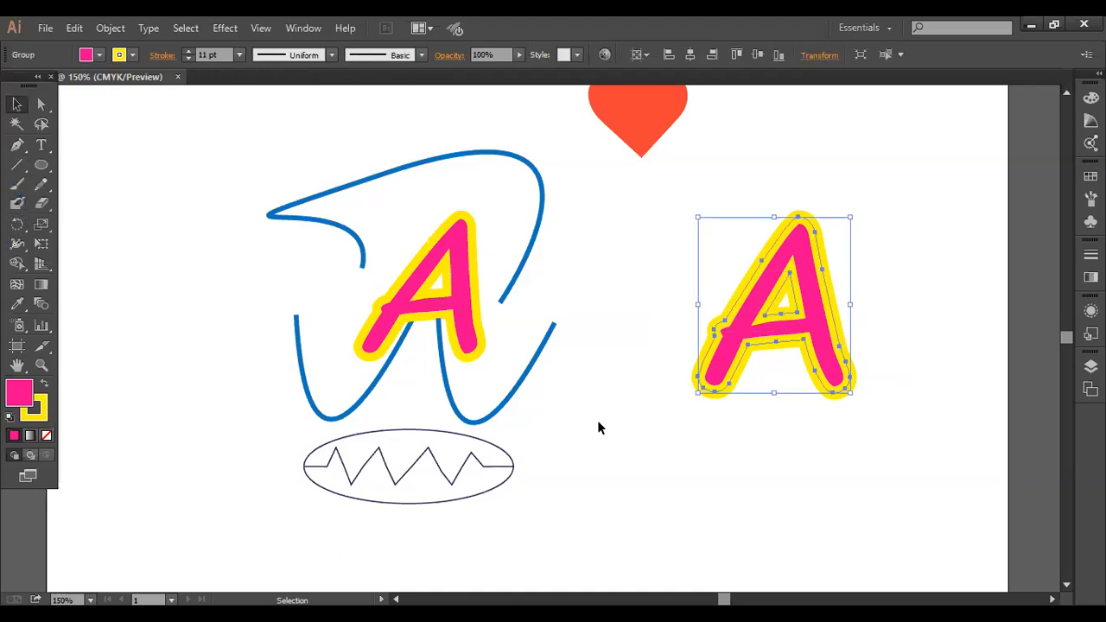
click(590, 311)
Draw a diagonal line below the new A with the Pen tool and bend it into a downward-bulging curve.
click(16, 144)
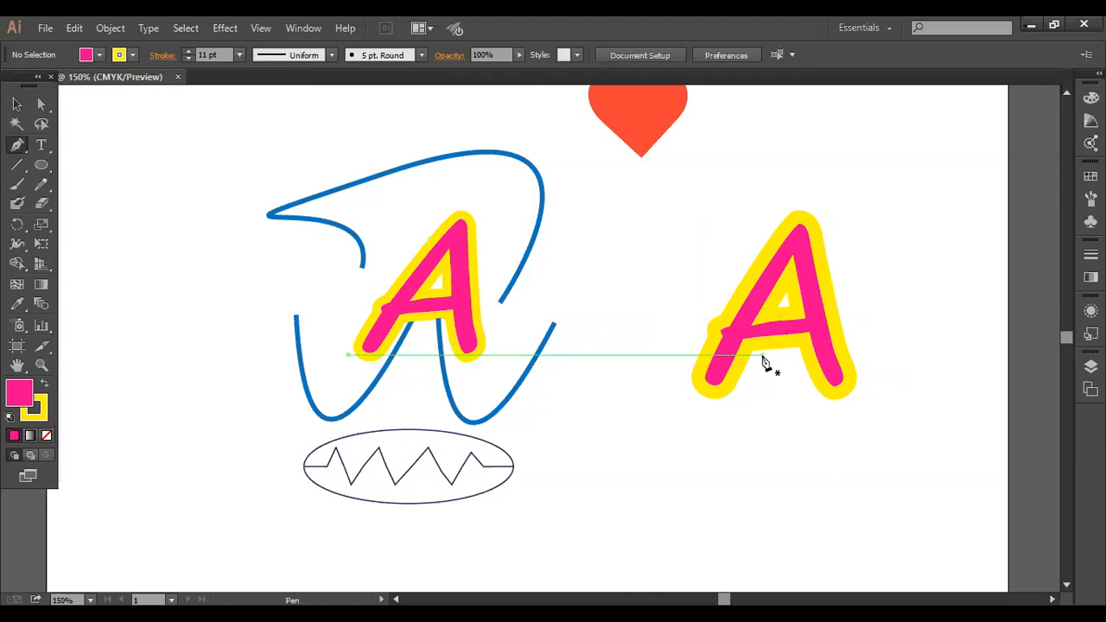
drag(762, 355, 19, 111)
click(639, 449)
click(18, 105)
drag(705, 398, 721, 428)
click(16, 145)
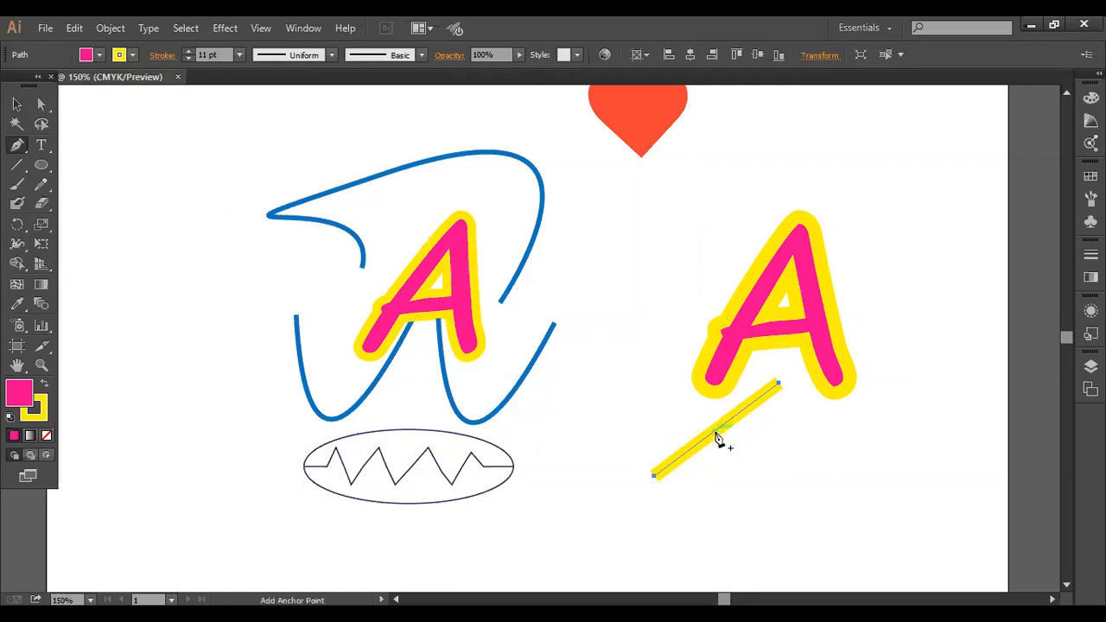
drag(722, 434, 744, 522)
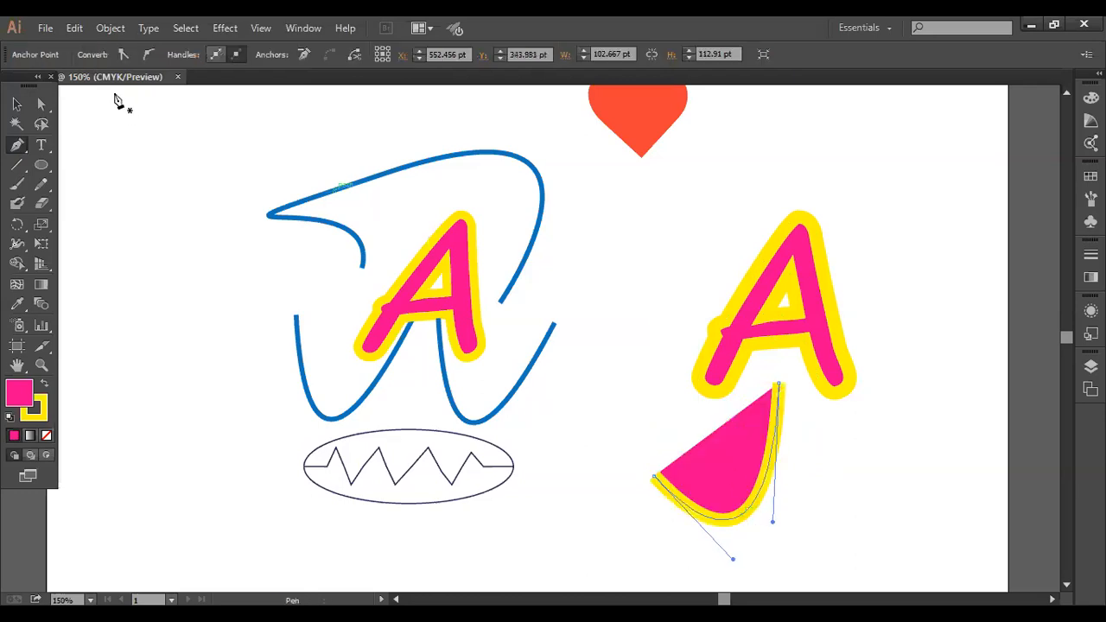
Remove the curve's fill and set its stroke to the light blue swatch C=70 M=15 Y=0 K=0.
click(17, 104)
click(690, 413)
click(732, 454)
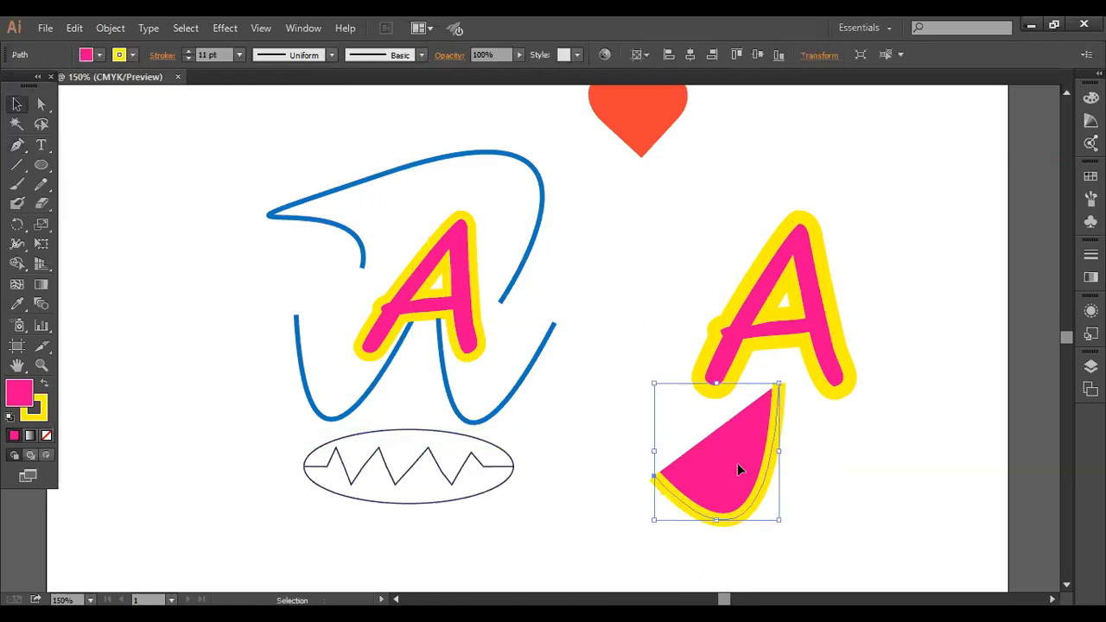
click(99, 55)
click(10, 82)
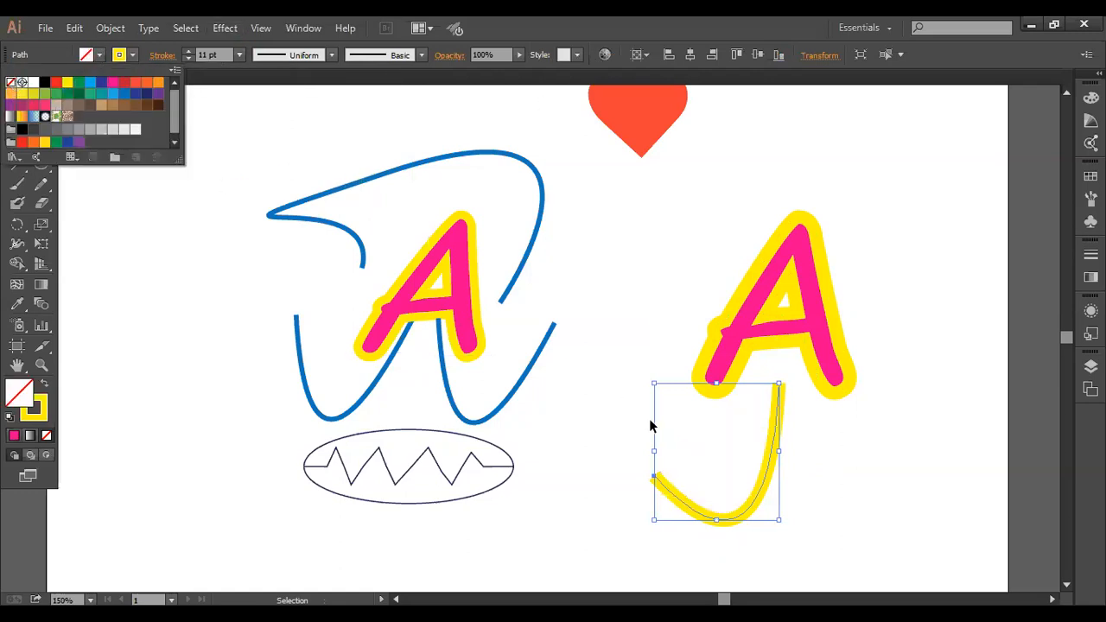
click(113, 92)
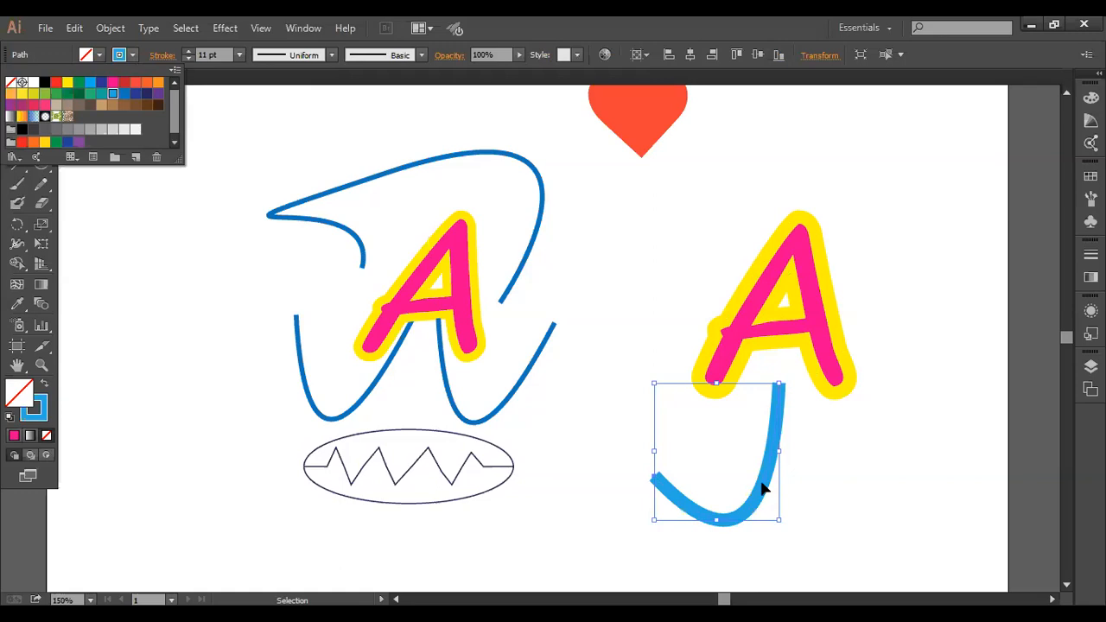
click(186, 186)
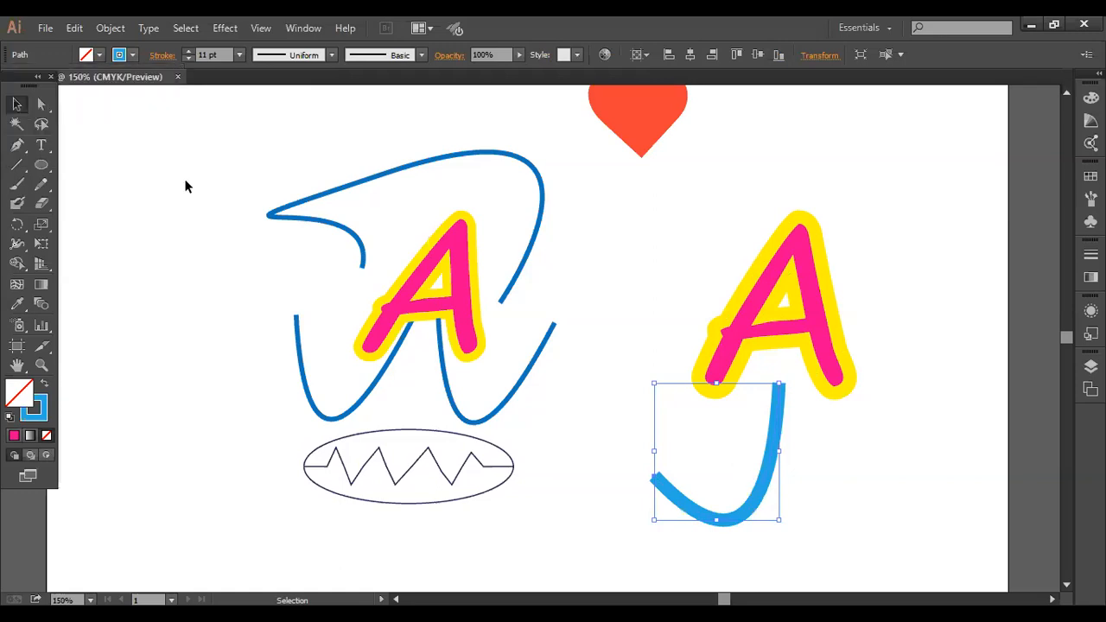
Set the blue curve's stroke weight to 6 pt and move the curve up and left beneath the new A.
click(187, 58)
click(189, 51)
click(188, 58)
click(188, 58)
click(187, 58)
click(187, 58)
click(188, 58)
click(188, 58)
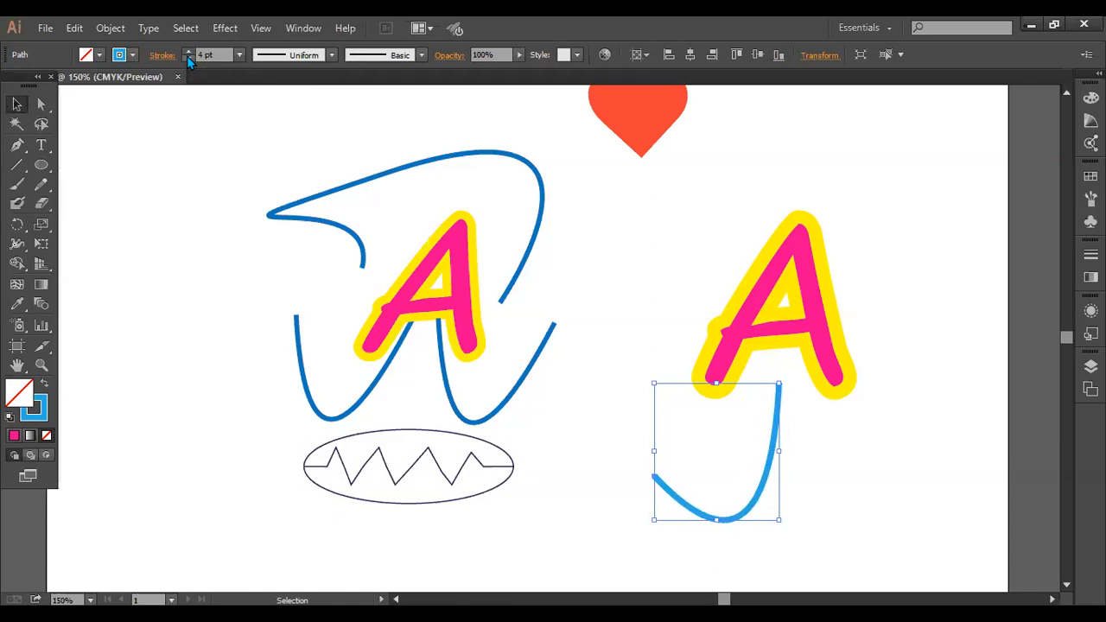
click(187, 49)
click(187, 50)
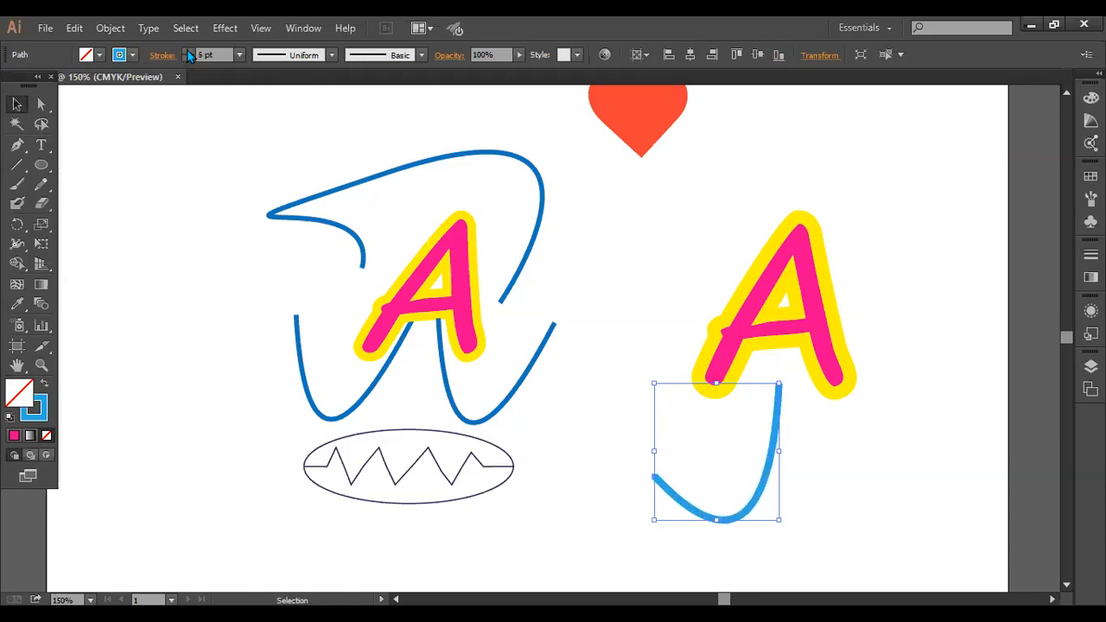
drag(754, 502, 740, 470)
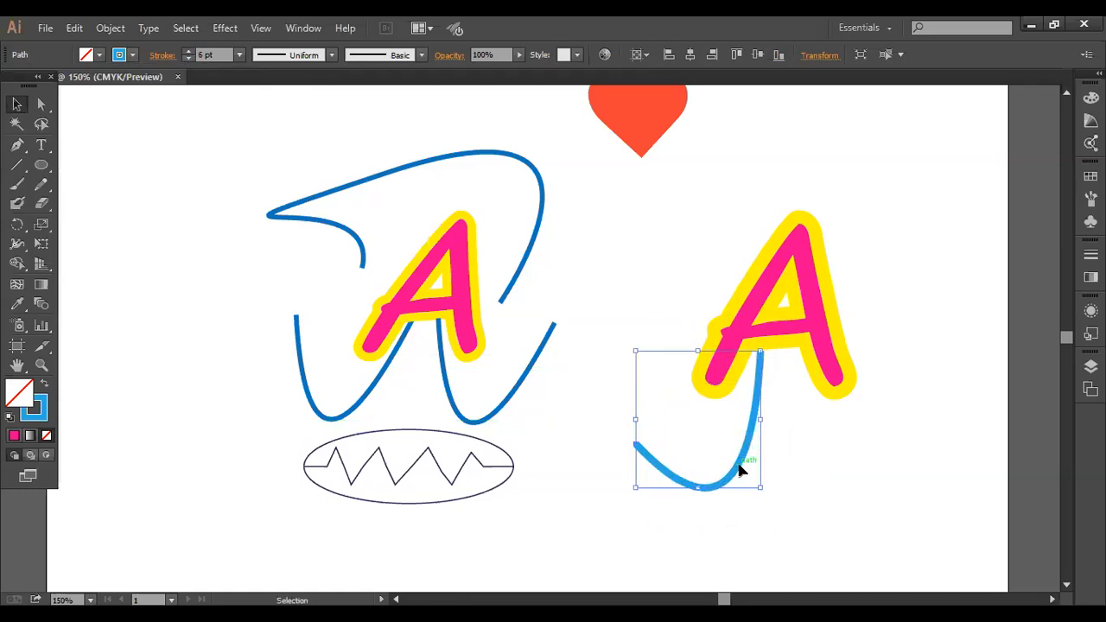
Duplicate the blue curve and place the copy to its right, beneath the new A's right leg.
key(ctrl+shift+a)
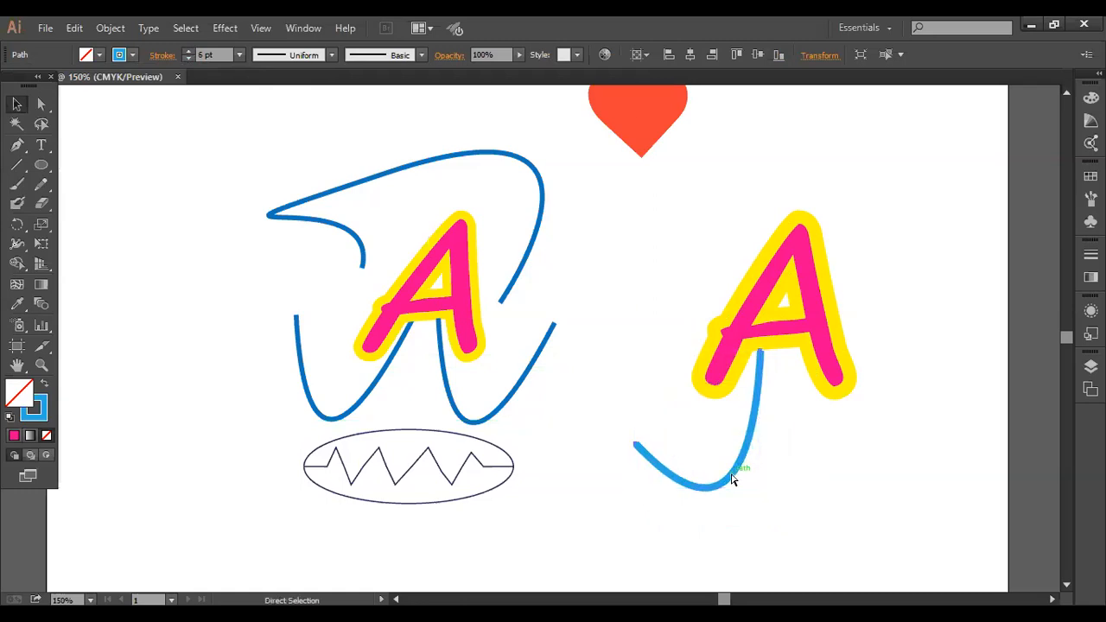
click(734, 476)
key(ctrl+shift+a)
click(736, 471)
key(ctrl+shift+a)
click(743, 469)
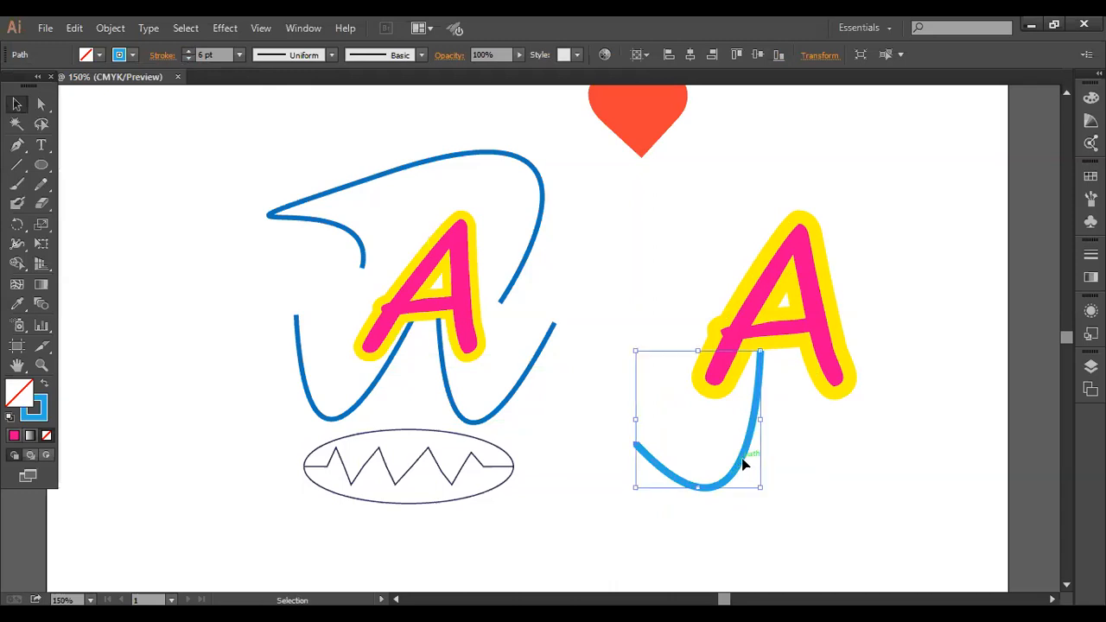
drag(745, 464, 907, 467)
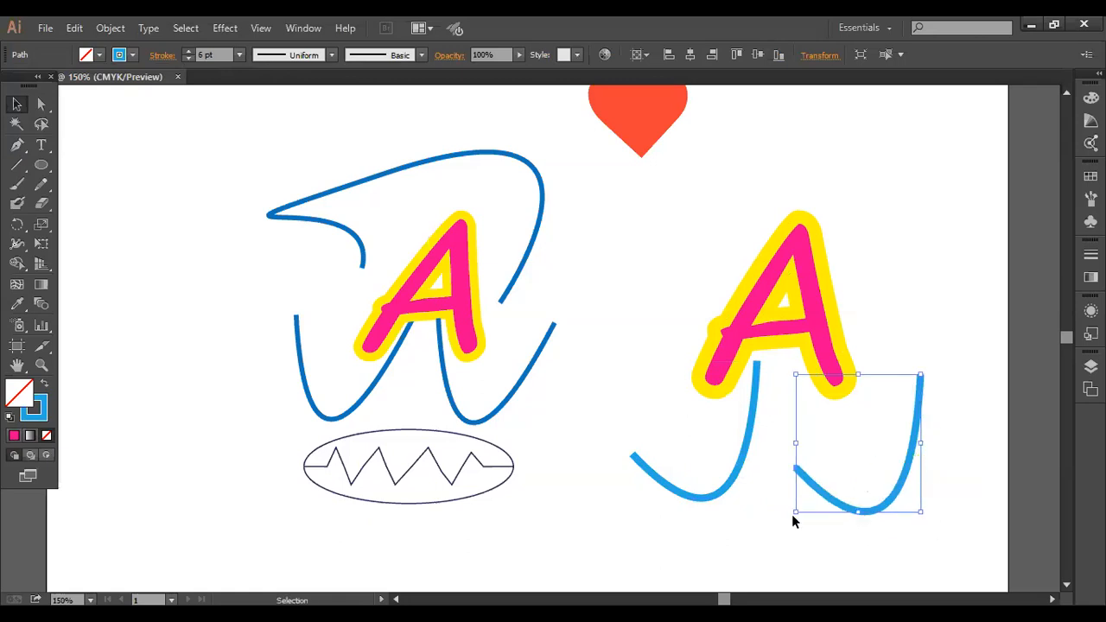
Reflect the blue curve beneath the new A's right leg across the vertical axis, with the preview on.
right_click(905, 490)
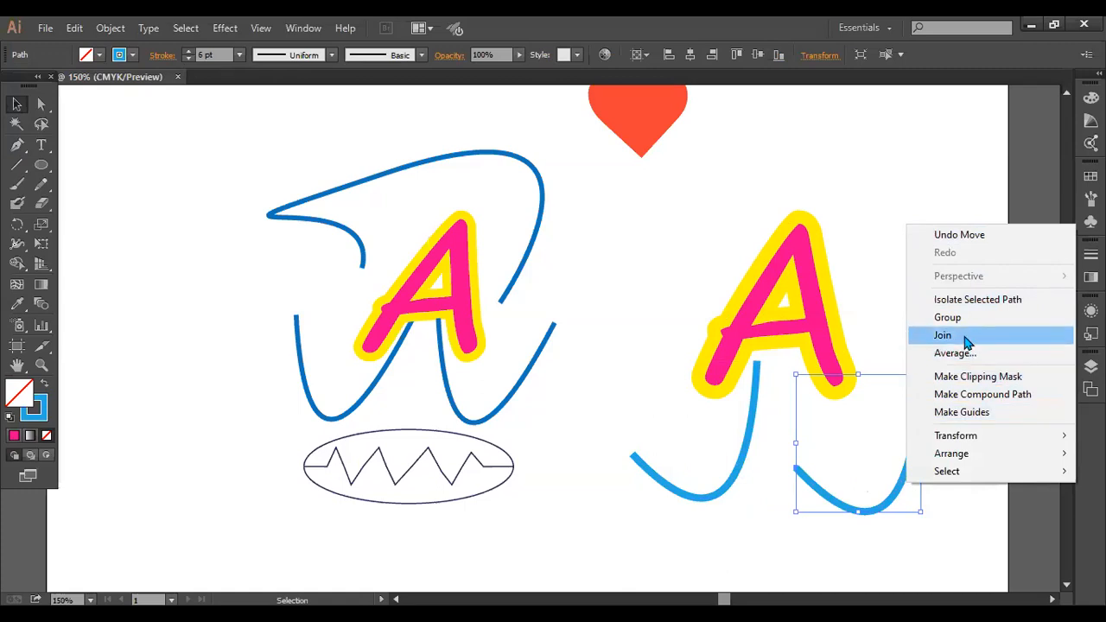
mouse_move(984, 439)
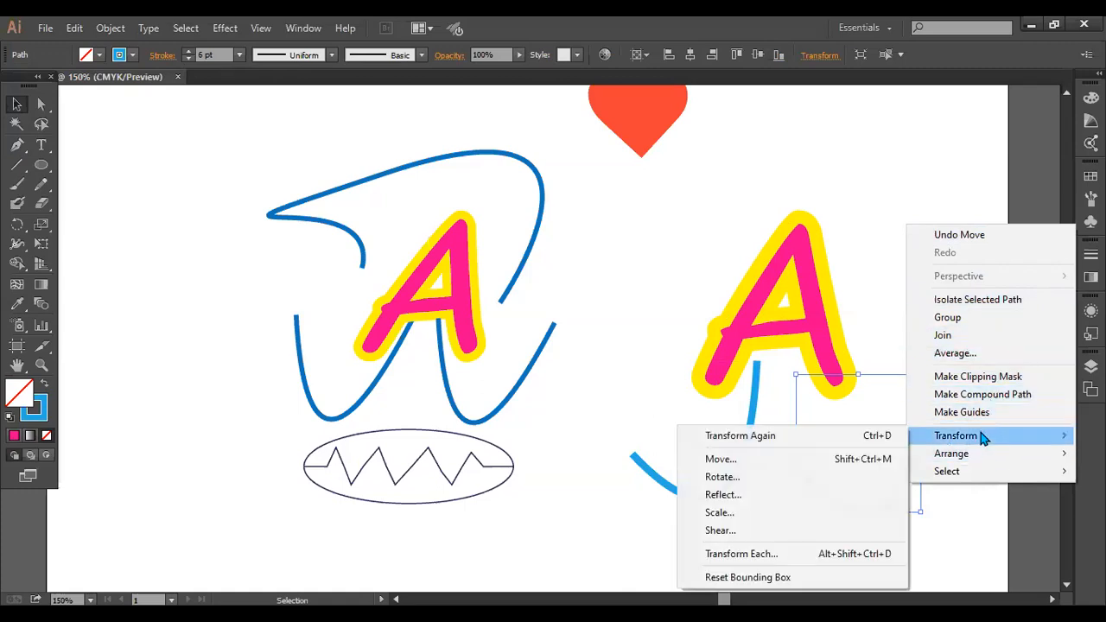
click(758, 495)
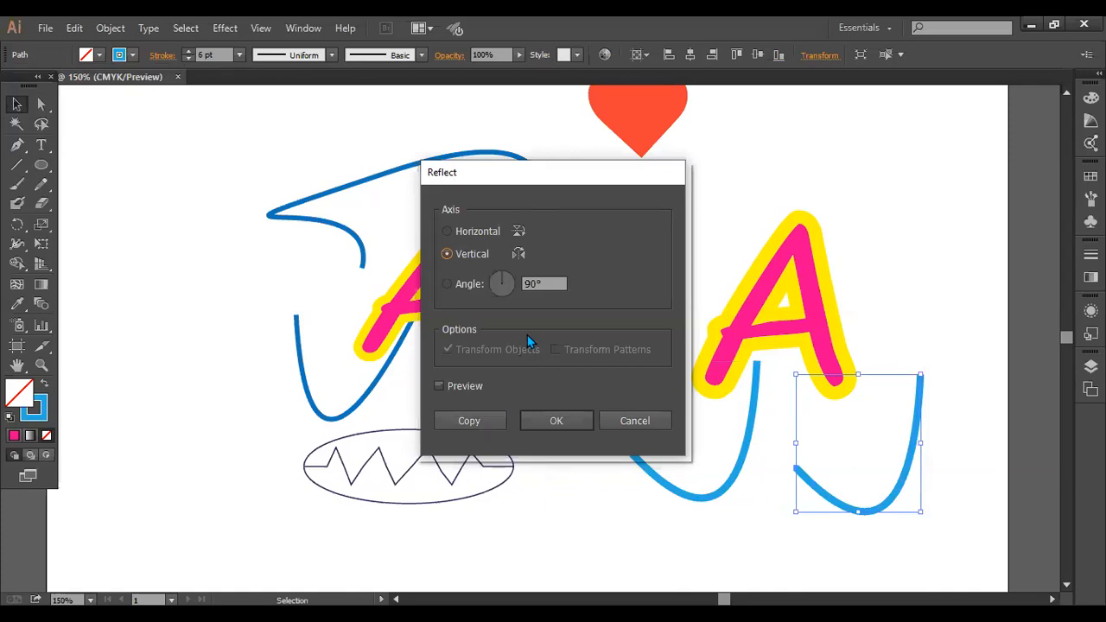
click(437, 385)
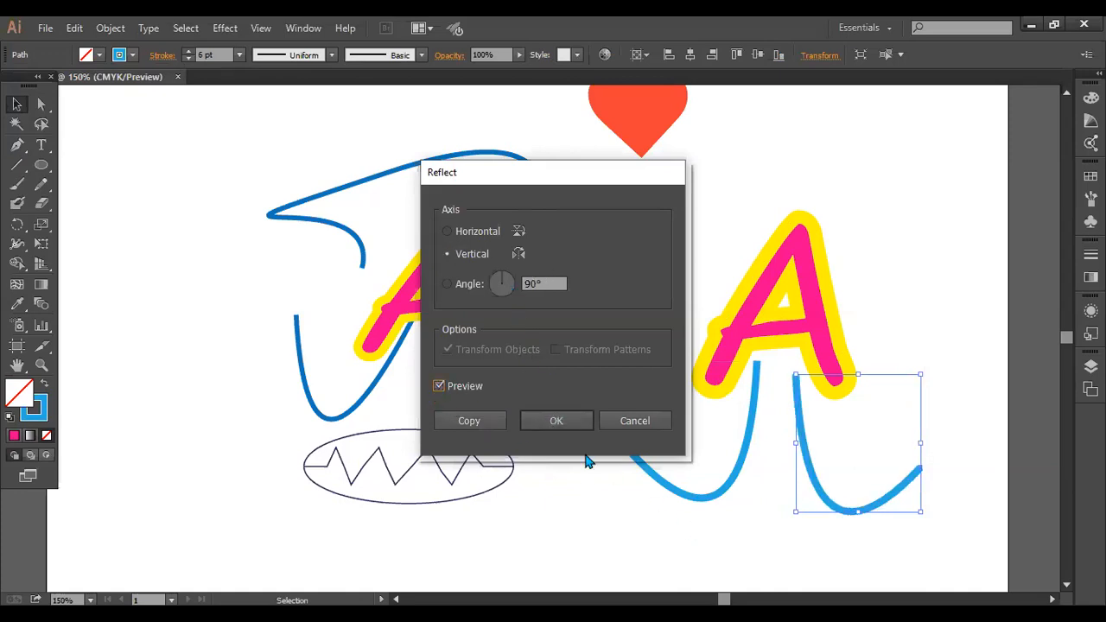
click(557, 421)
Move the two mirrored blue curves up so their inner ends meet the underside of the new A.
drag(819, 487, 815, 460)
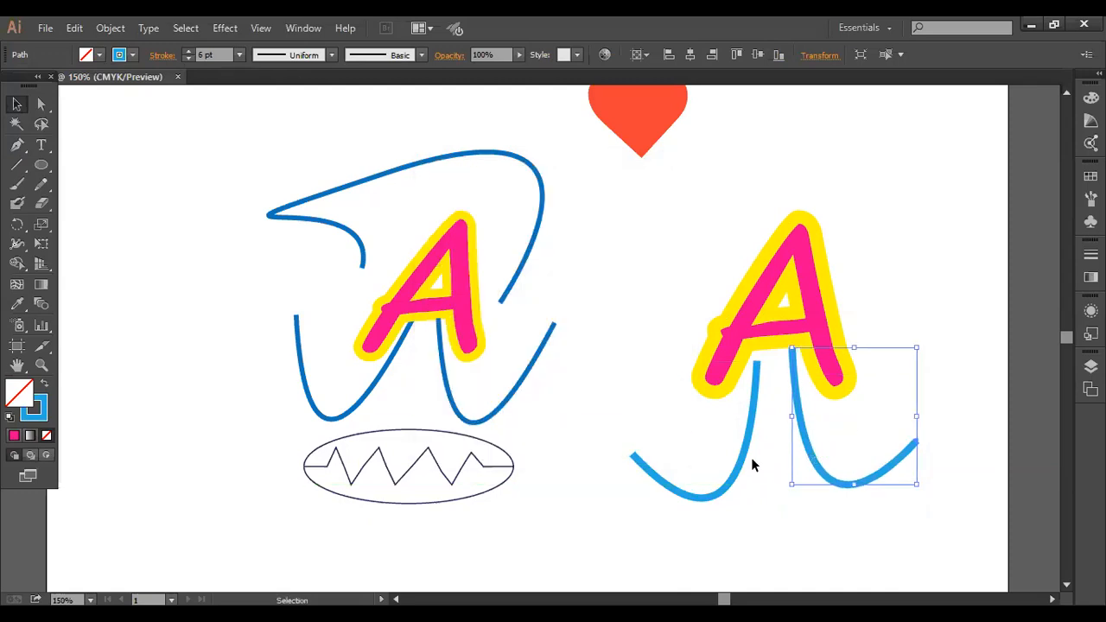
drag(744, 449, 811, 450)
click(773, 510)
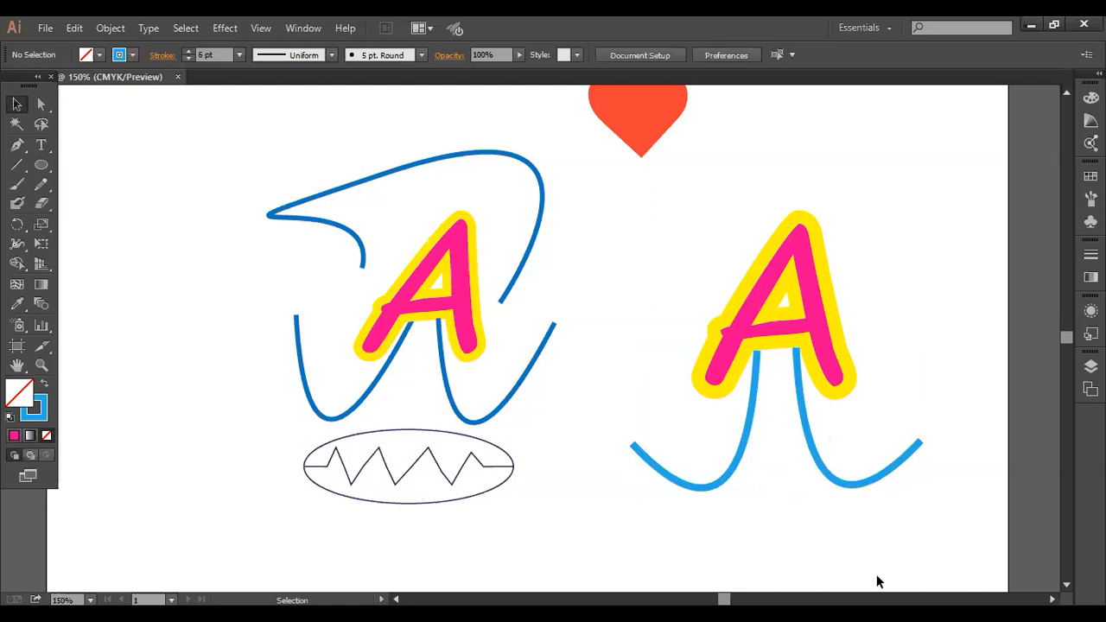
Send the new A and both blue curves beneath it to the back together.
drag(832, 368, 847, 337)
drag(934, 547, 708, 259)
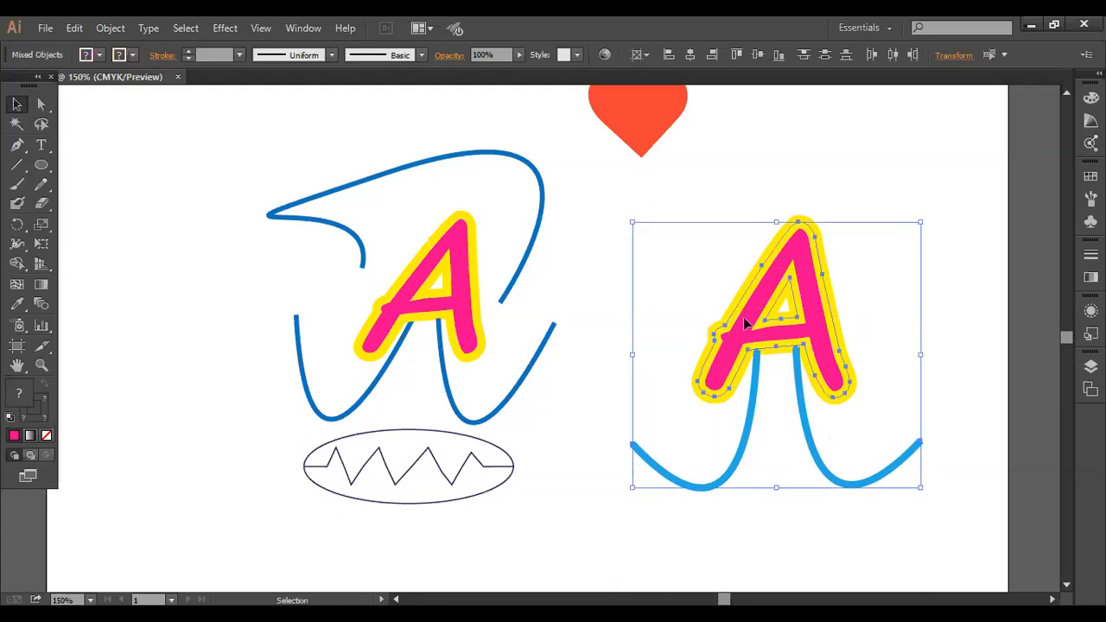
right_click(755, 378)
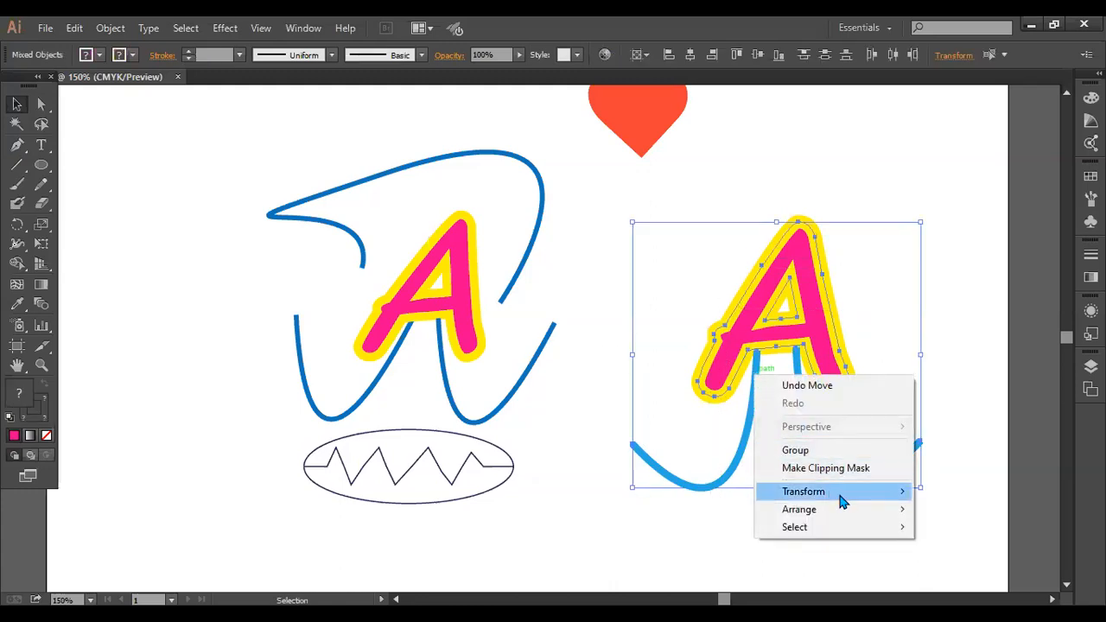
mouse_move(844, 493)
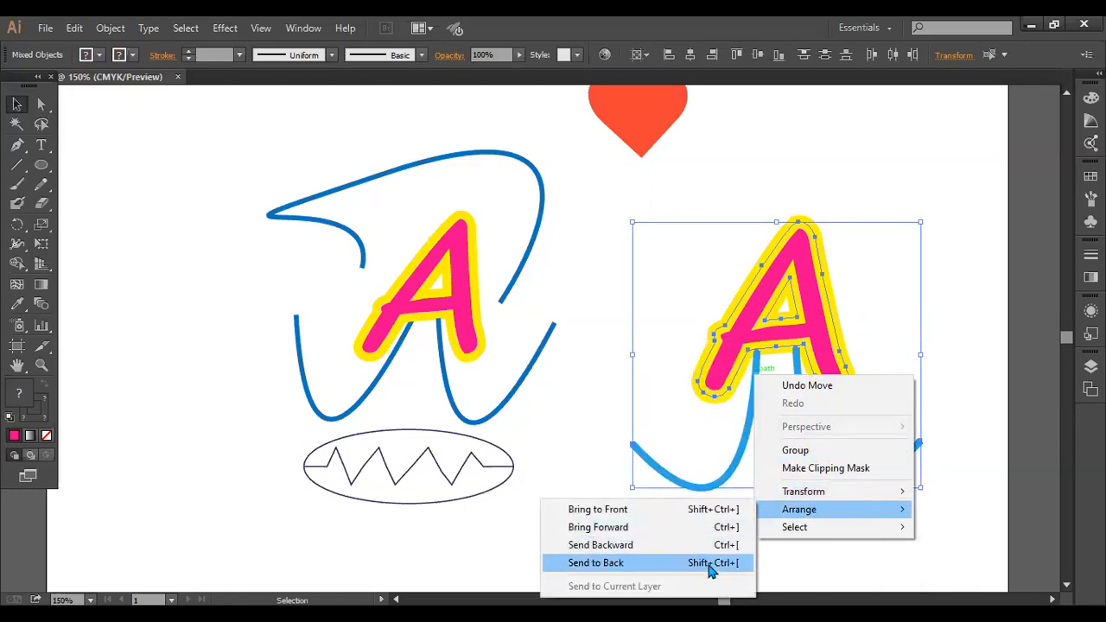
click(710, 563)
click(880, 523)
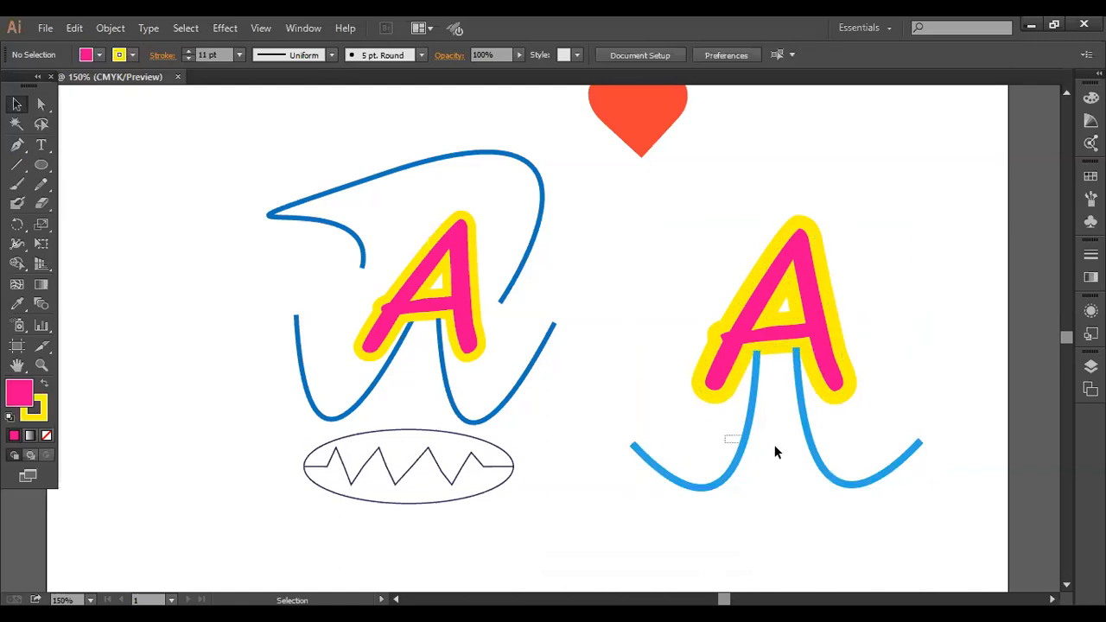
Send only the two light blue curves to the back so they sit behind the new A.
click(813, 437)
right_click(814, 445)
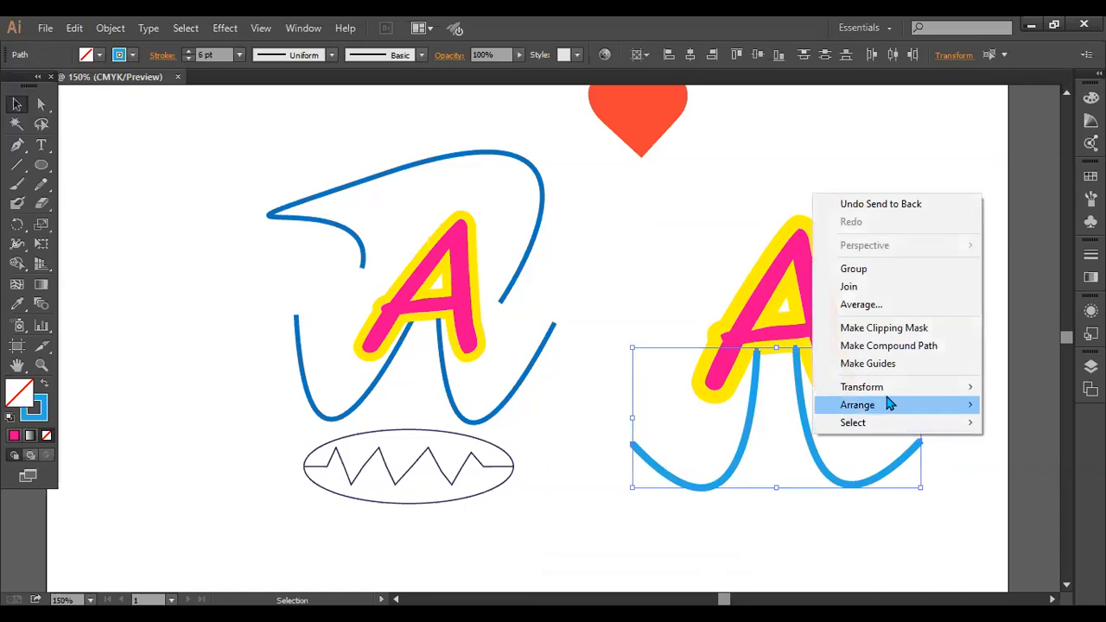
mouse_move(891, 404)
click(735, 457)
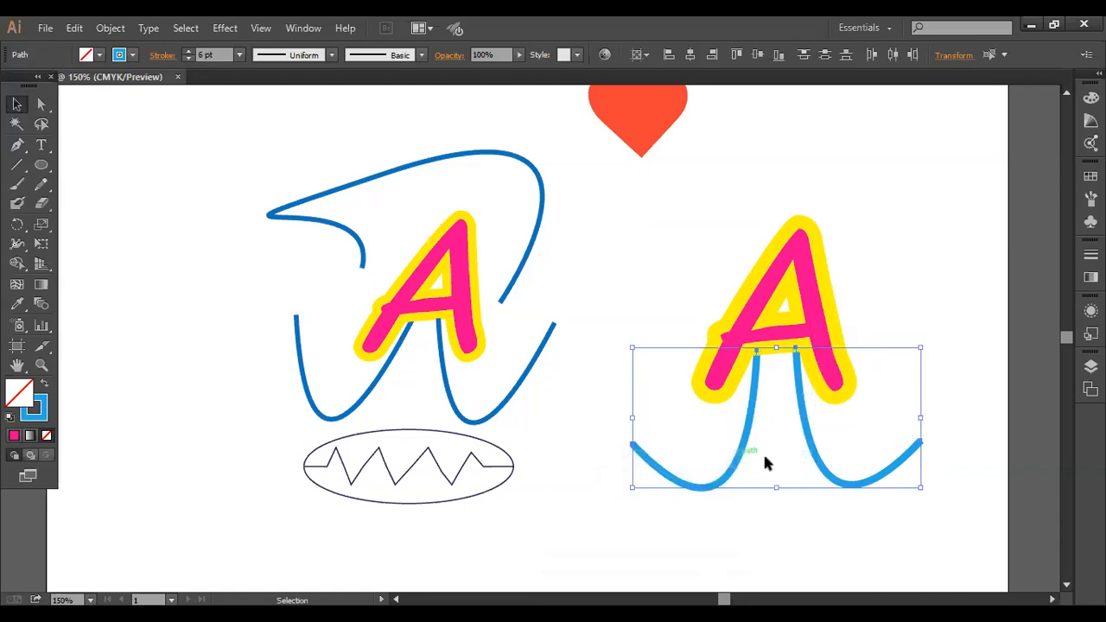
click(847, 444)
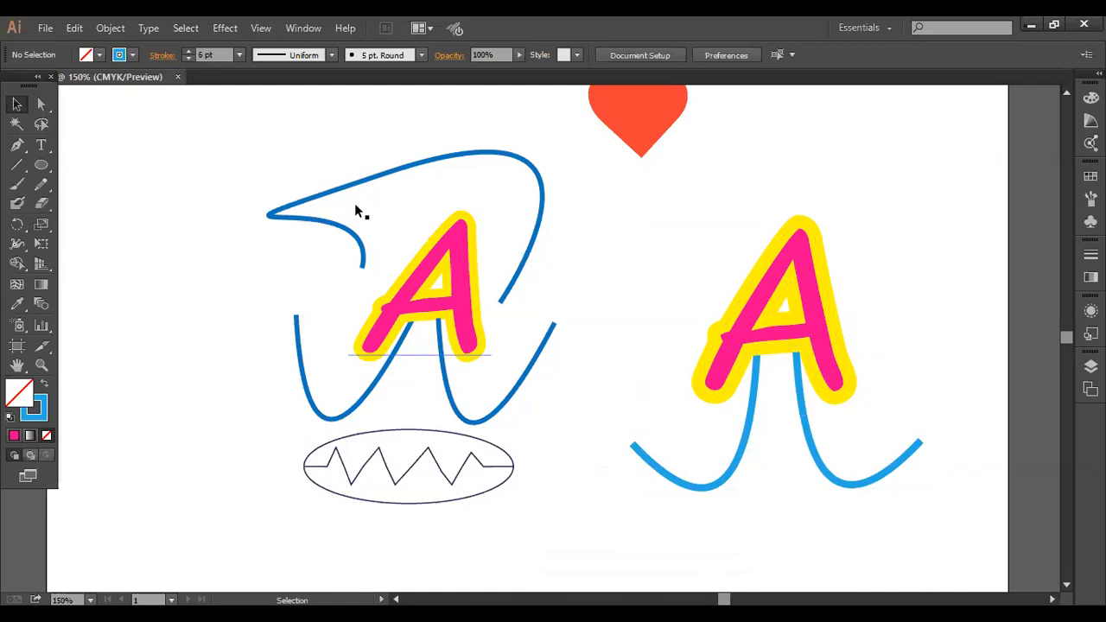
Start a new Pen tool path at a point beside the upper left side of the new A.
click(16, 144)
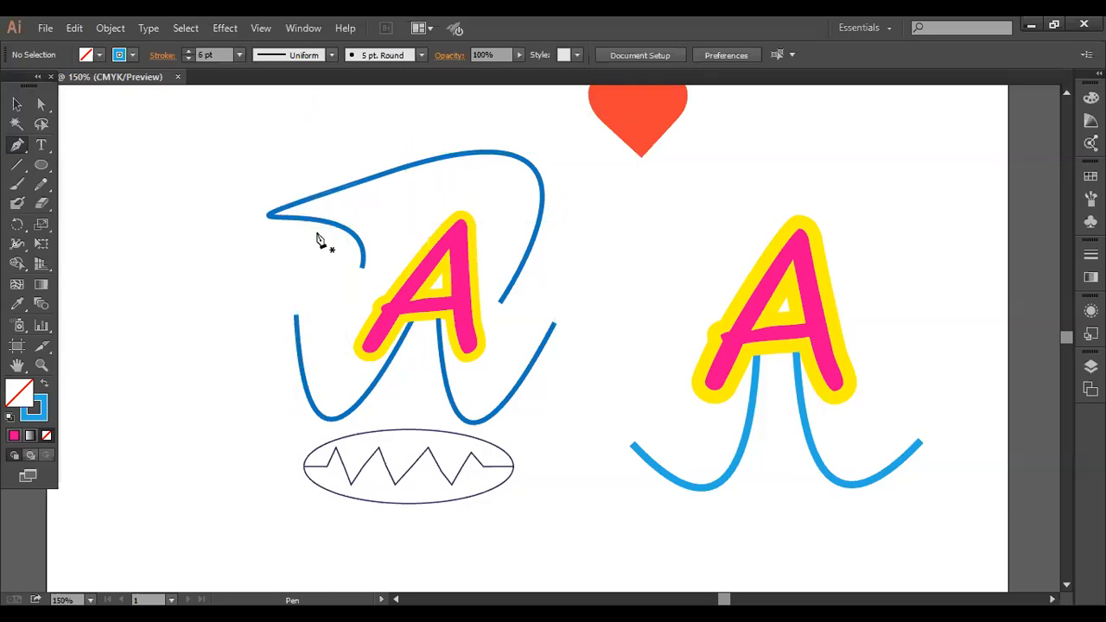
click(721, 262)
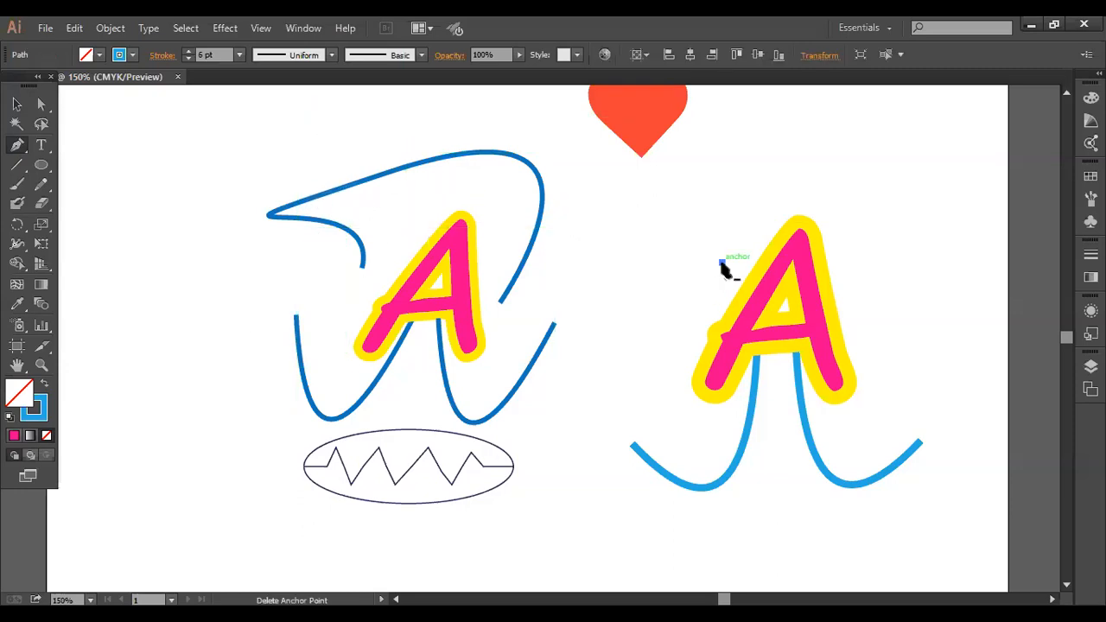
drag(722, 264, 698, 139)
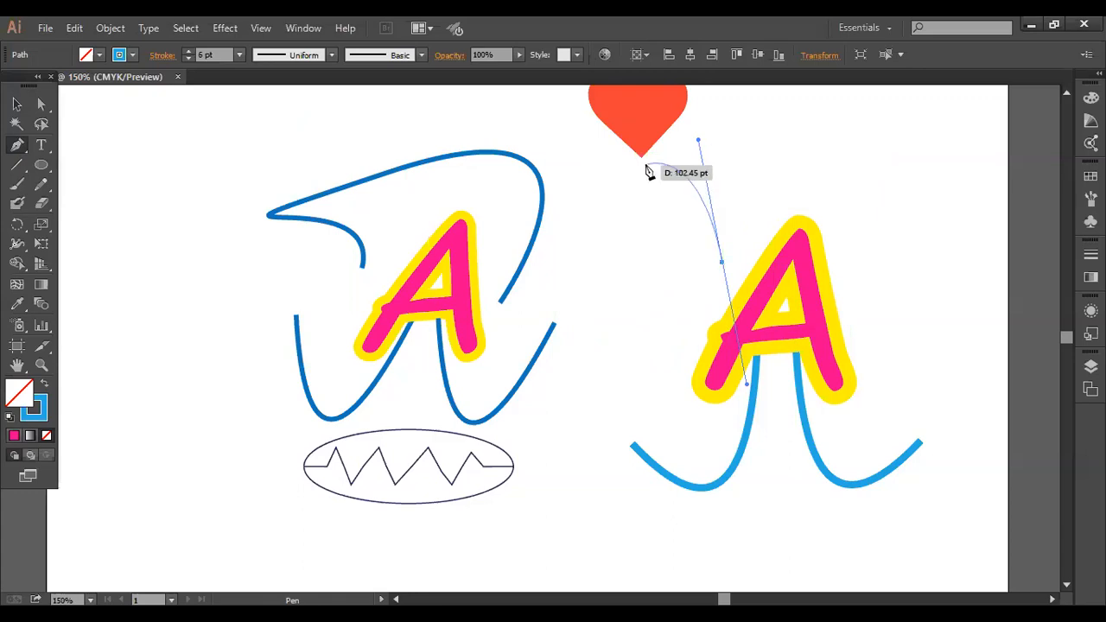
click(735, 174)
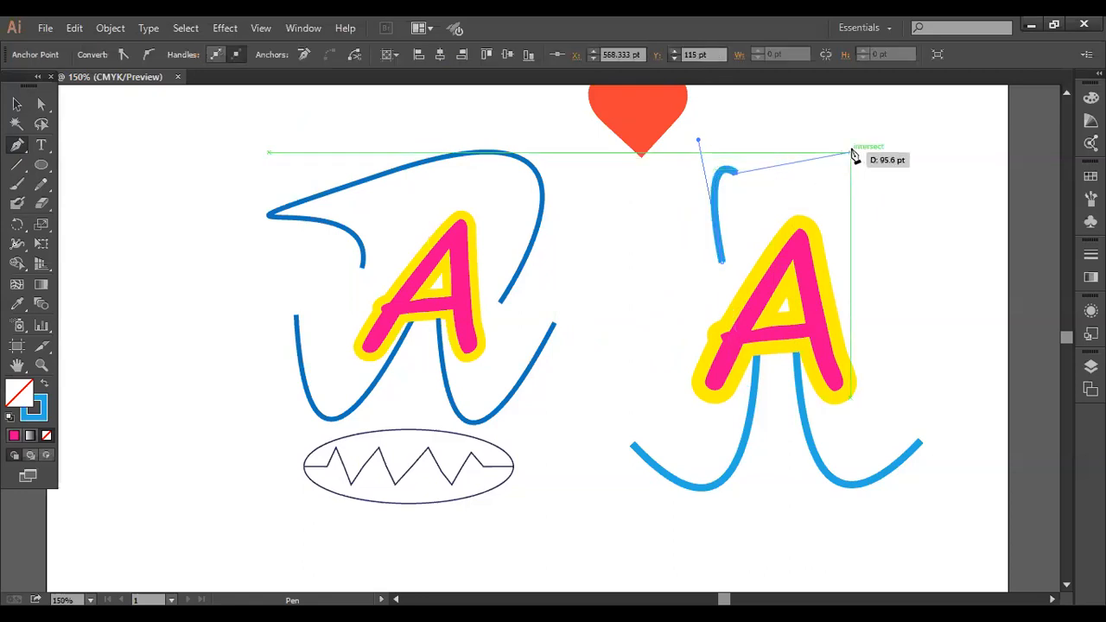
click(872, 177)
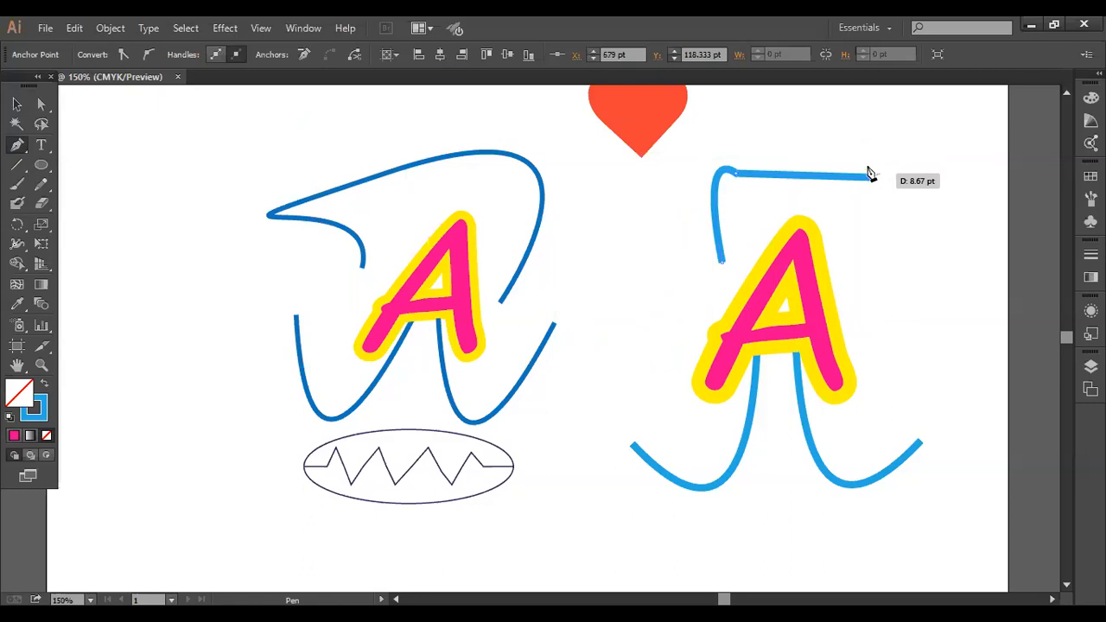
key(ctrl+z)
key(ctrl+z)
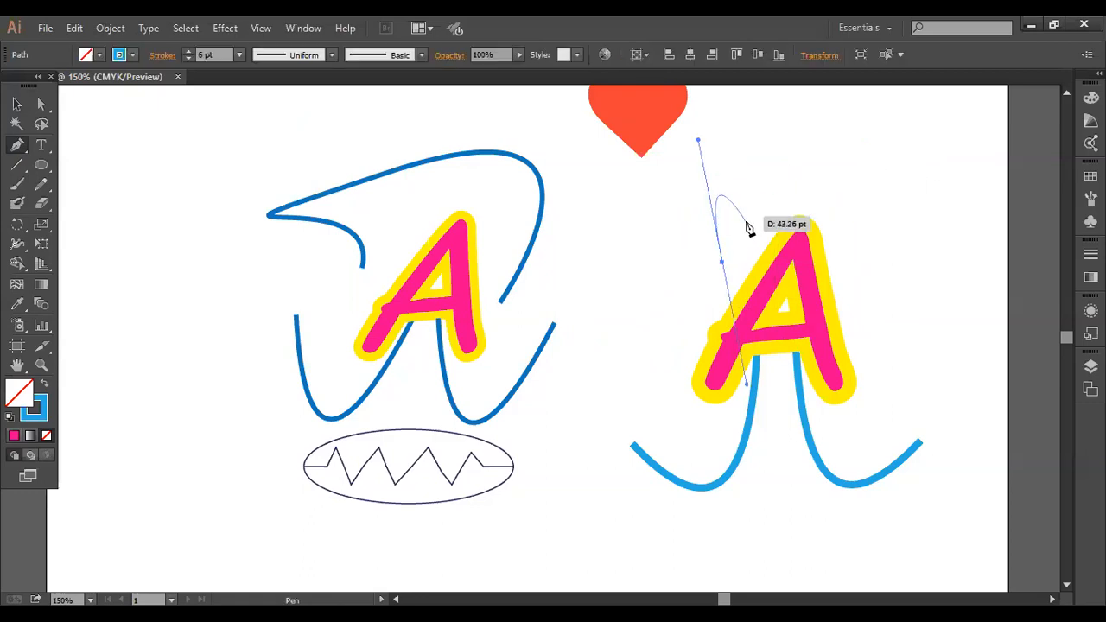
key(ctrl+z)
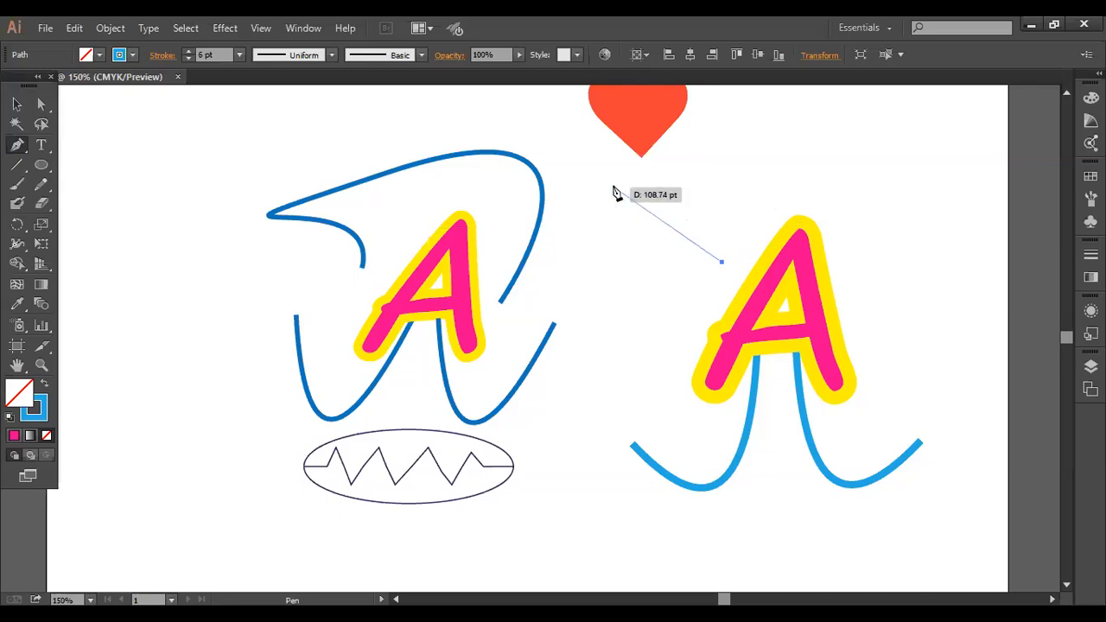
Draw three connected straight segments over the new A: up to the left, across to the right, and down its right side.
click(632, 166)
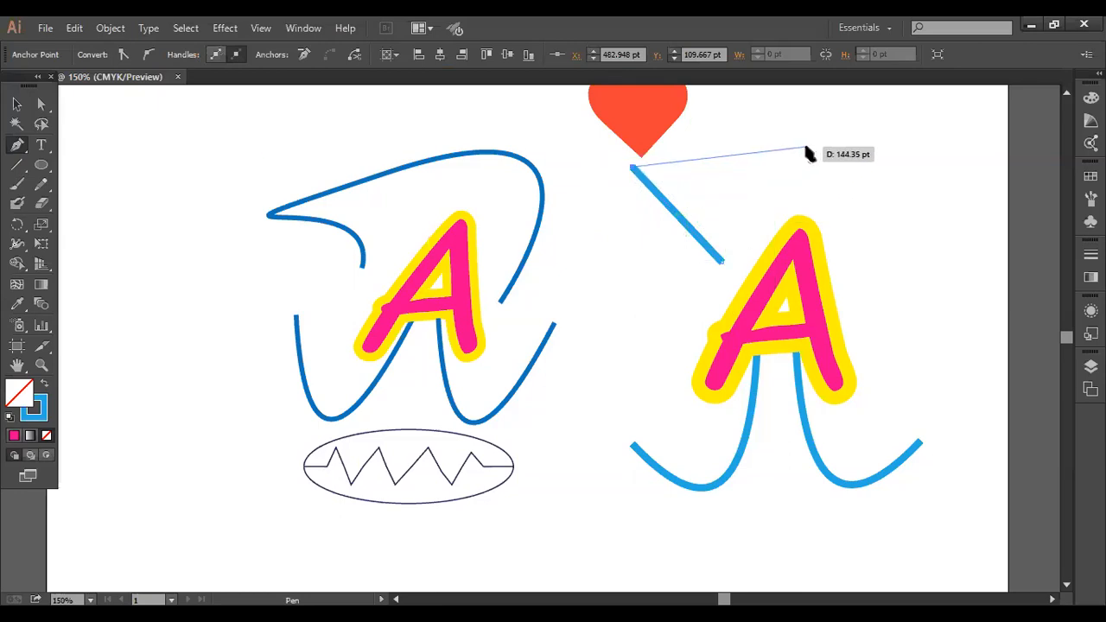
click(864, 144)
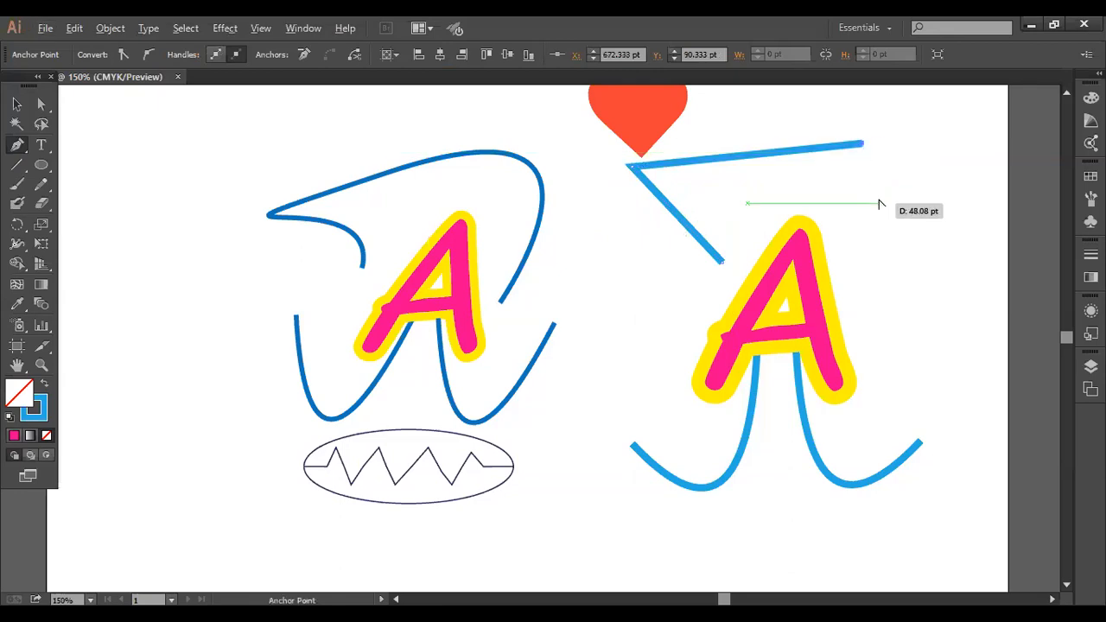
click(894, 250)
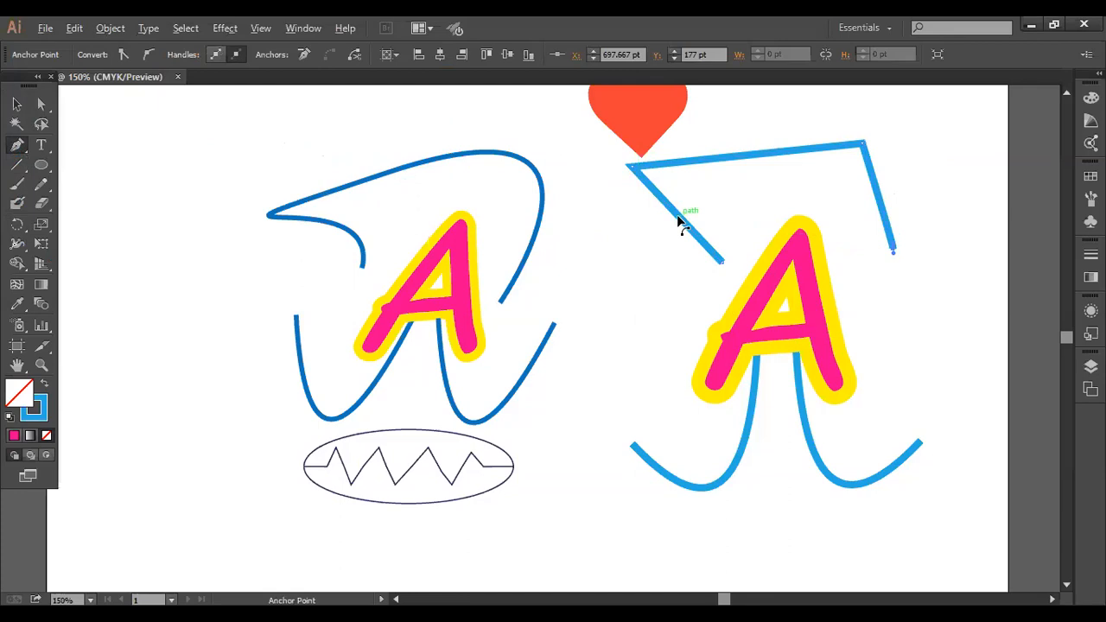
Bend the path's left segment into an outward curve and smooth its corner at the upper left.
drag(676, 214, 719, 227)
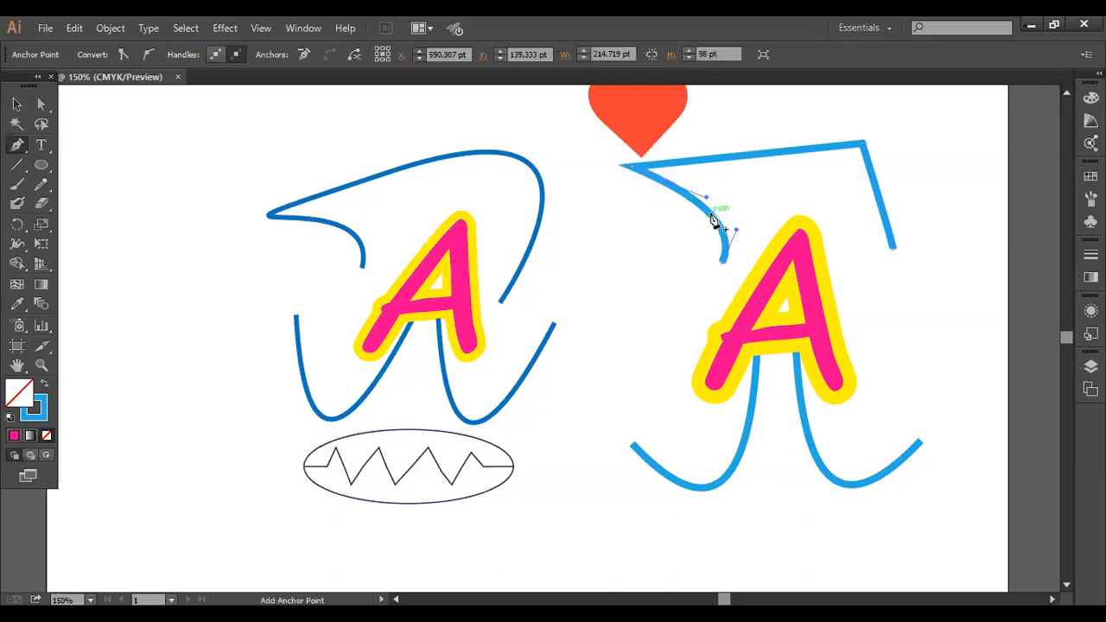
drag(634, 168, 662, 181)
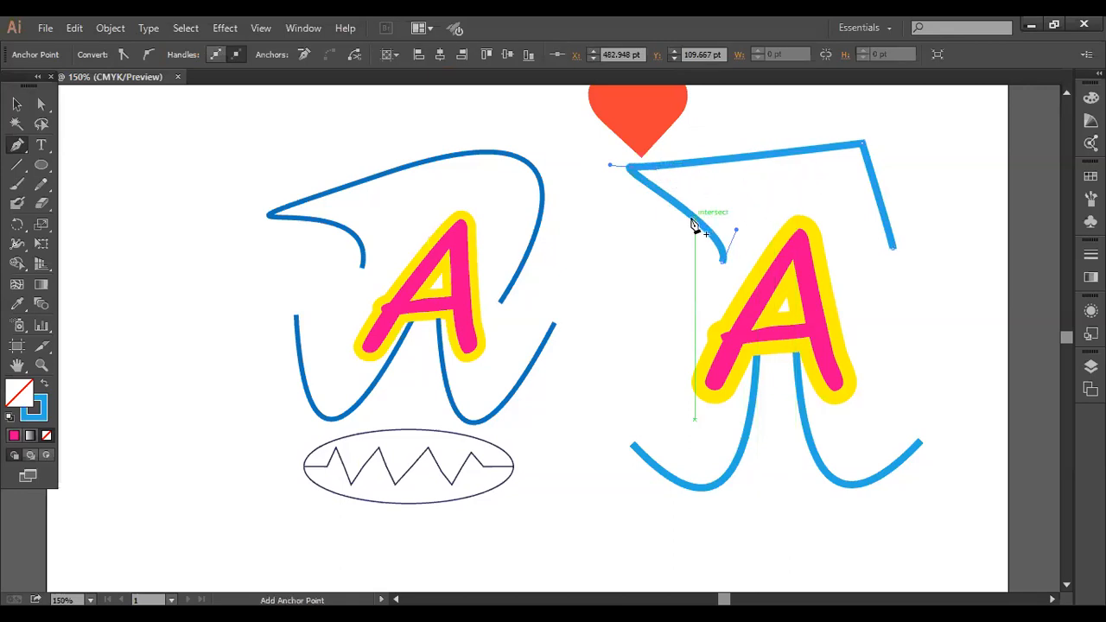
drag(696, 218, 714, 219)
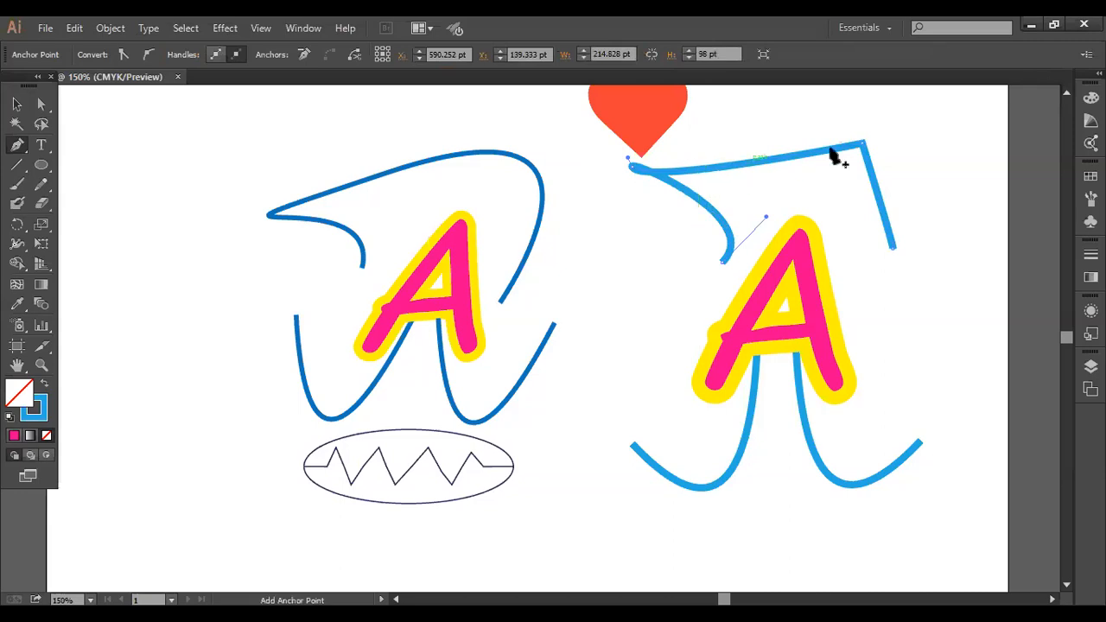
Add an anchor point to shape the path's upper segment into a wave, and bend its right segment inward toward the new A.
click(750, 160)
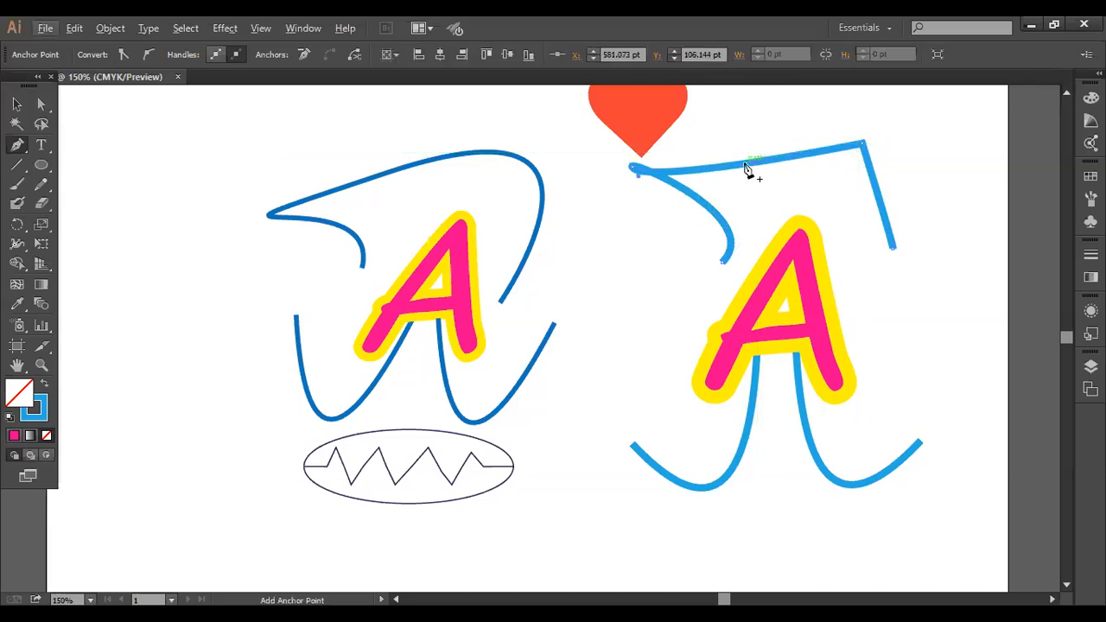
mouse_move(747, 160)
mouse_down()
mouse_move(757, 218)
mouse_move(749, 159)
mouse_up()
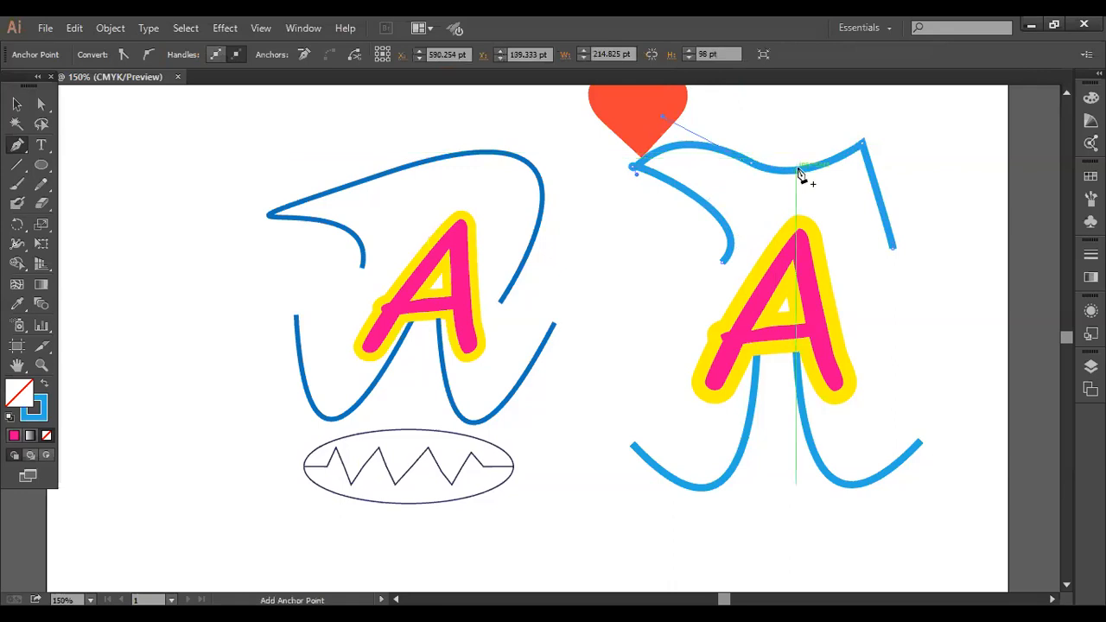
drag(888, 227, 858, 257)
scroll(951, 232, up, 1)
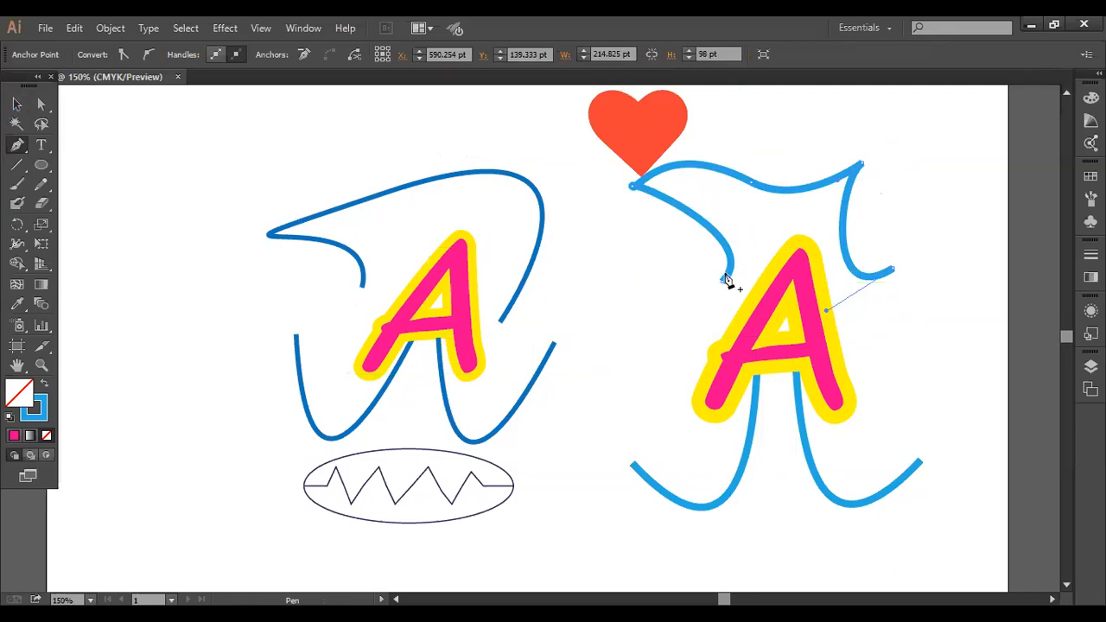
scroll(727, 279, down, 2)
click(18, 103)
click(671, 335)
Move the red heart away from the new logo to the area above and left of the example logo.
scroll(1001, 325, up, 1)
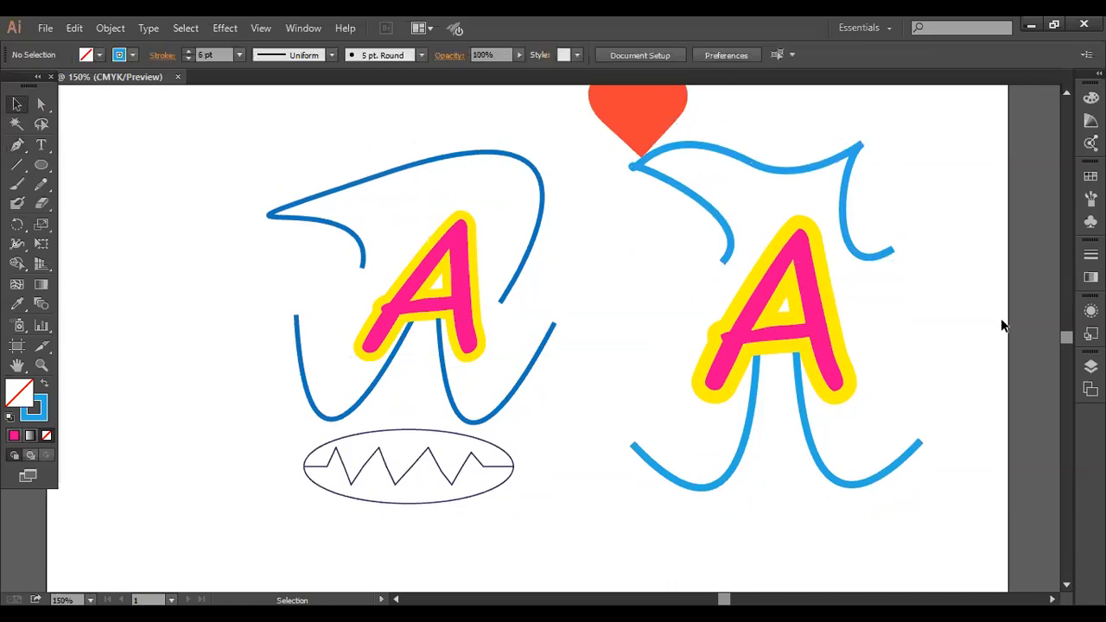
click(659, 111)
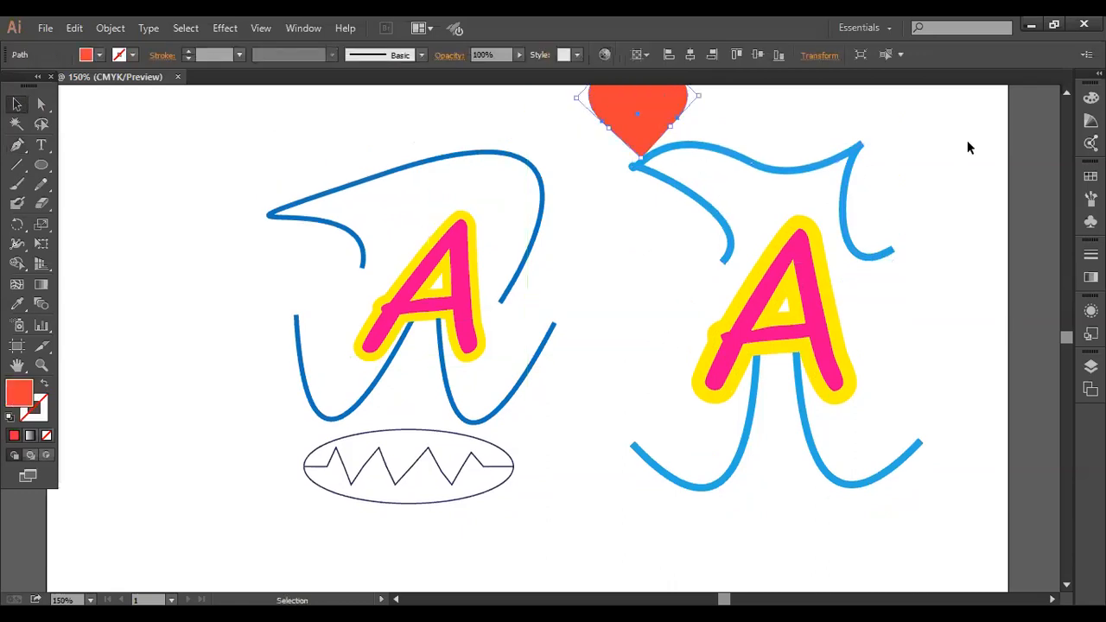
drag(600, 119, 164, 130)
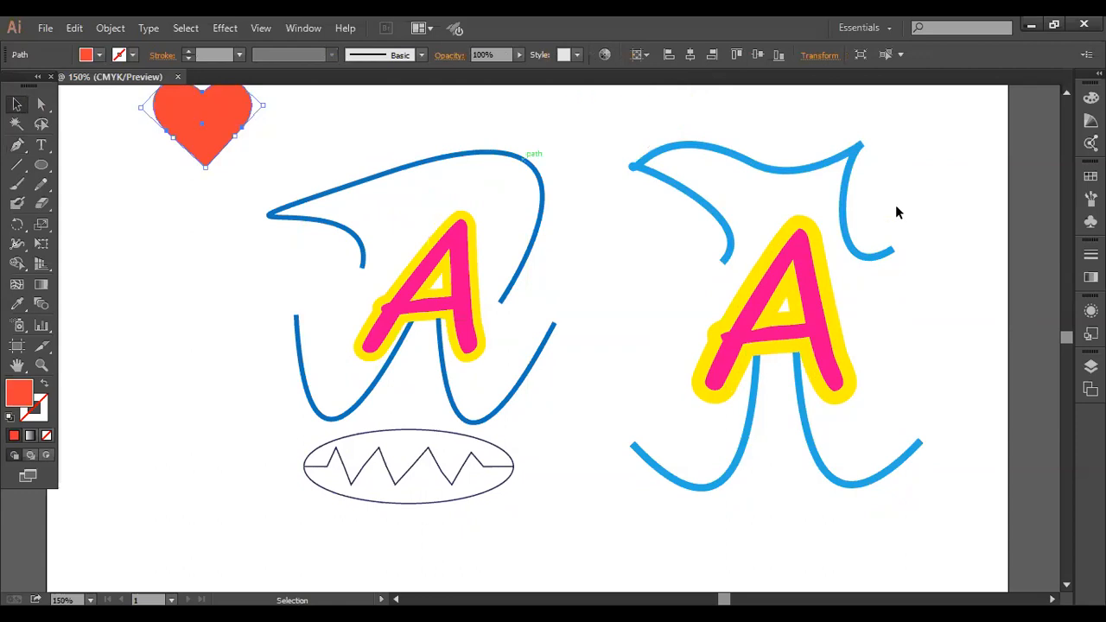
click(958, 214)
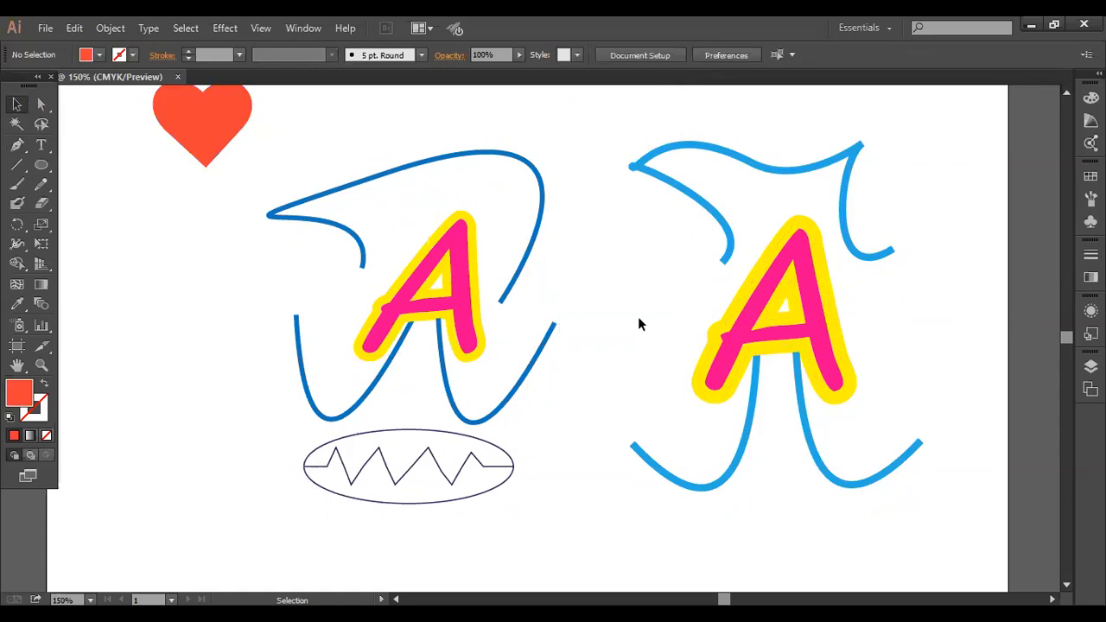
scroll(961, 337, down, 1)
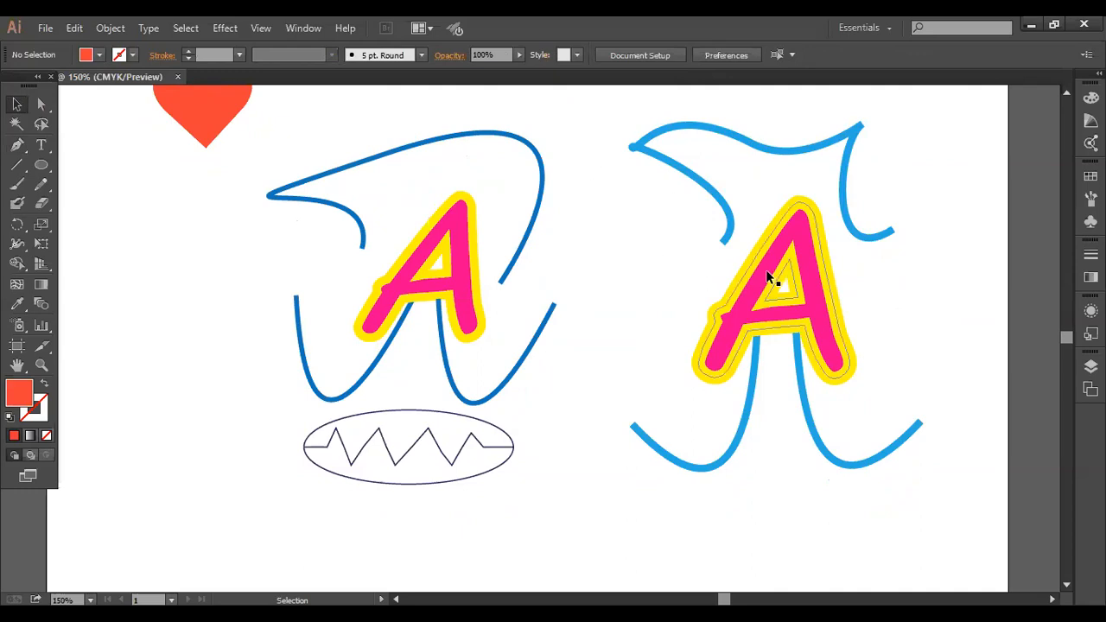
scroll(739, 278, up, 1)
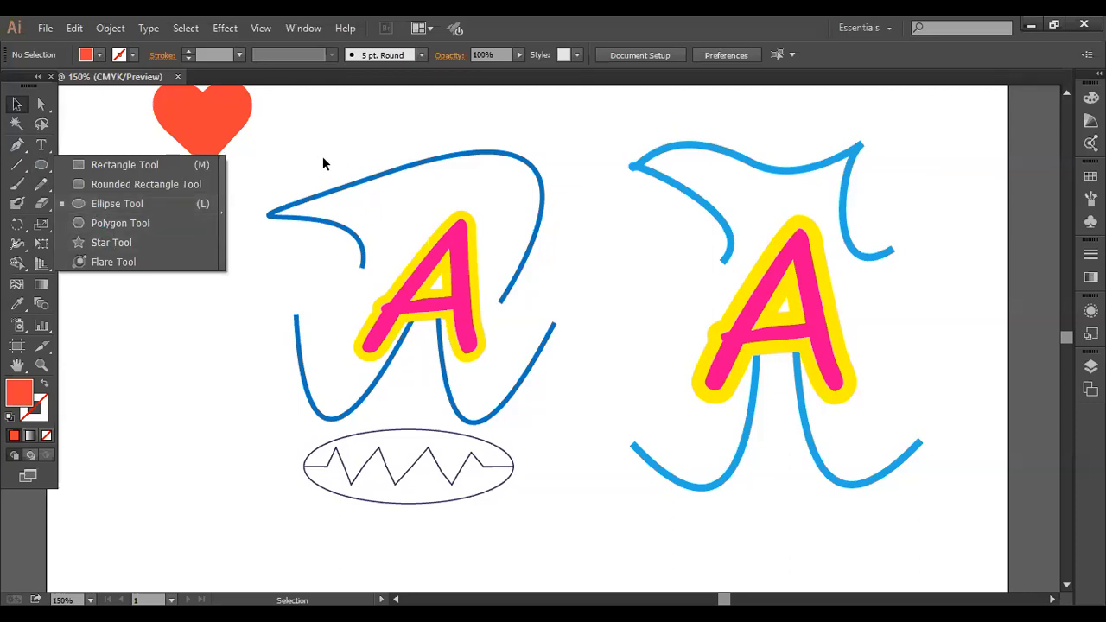
Draw a red ellipse about 203 by 90 pt and place it below the new logo's lower blue curves.
click(339, 348)
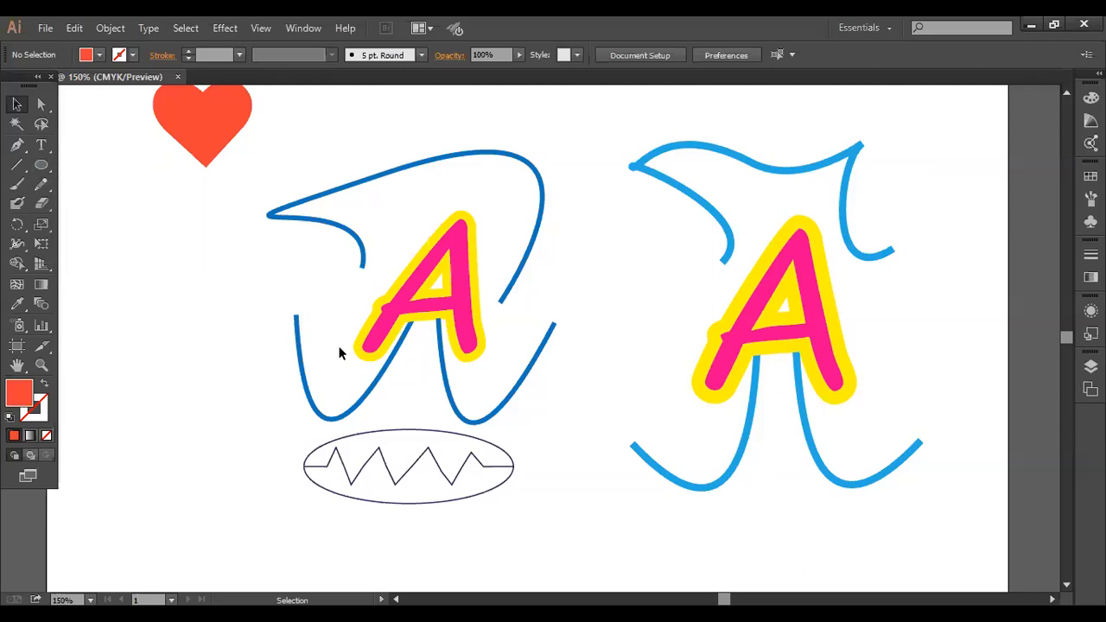
click(41, 165)
click(110, 205)
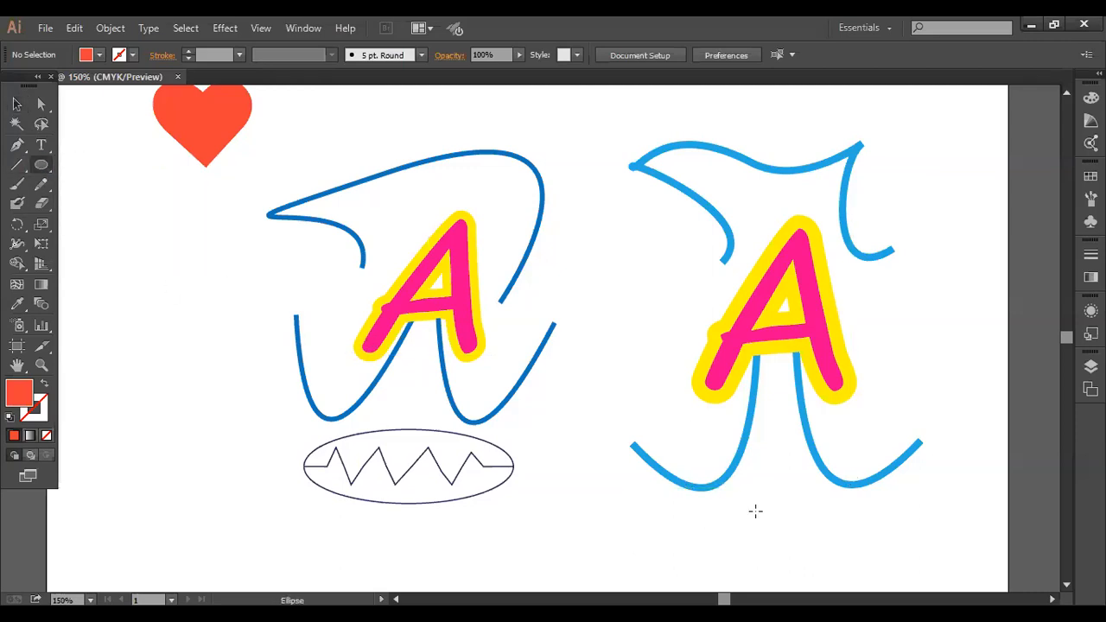
scroll(755, 511, down, 3)
drag(715, 471, 962, 581)
click(17, 103)
drag(809, 505, 753, 459)
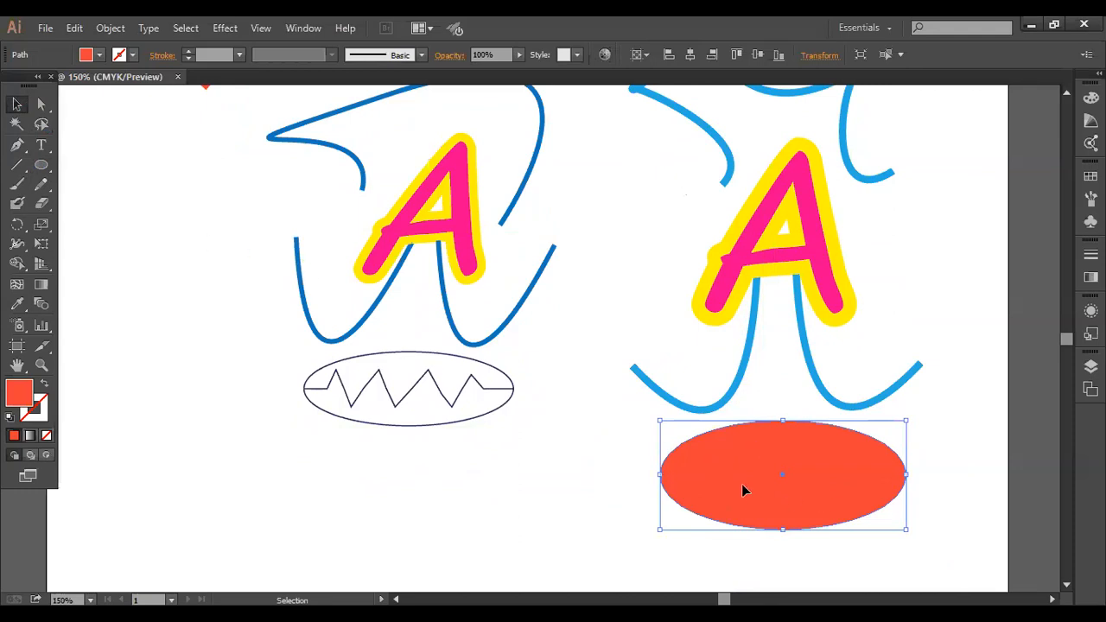
Shift the red ellipse slightly right and up so its edge touches the new logo's lower blue curves.
scroll(743, 491, up, 5)
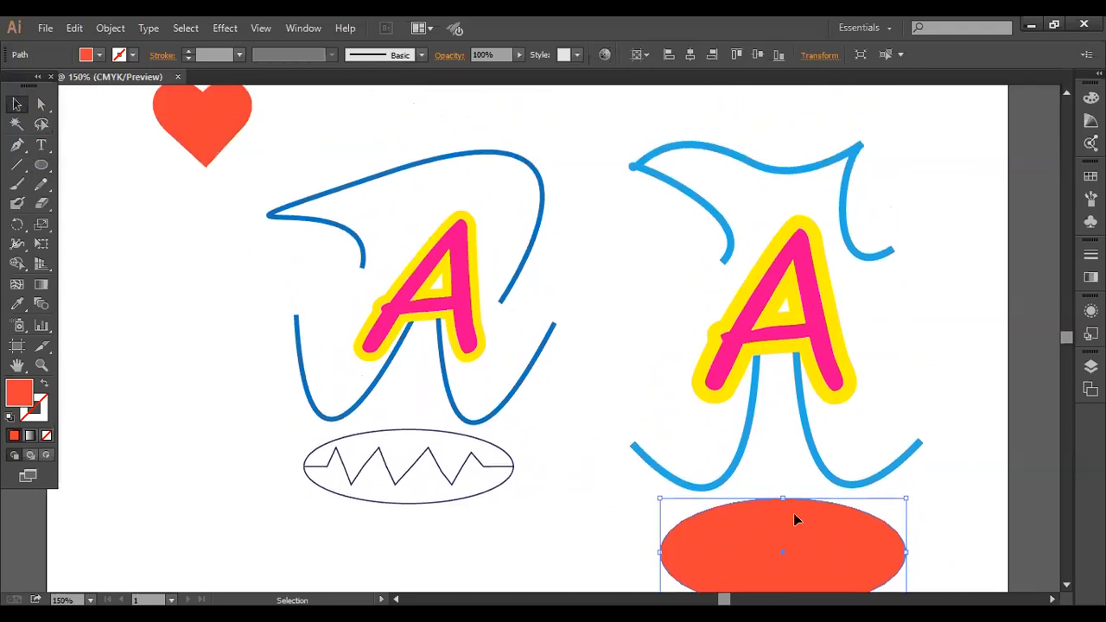
scroll(645, 459, up, 1)
scroll(657, 459, down, 1)
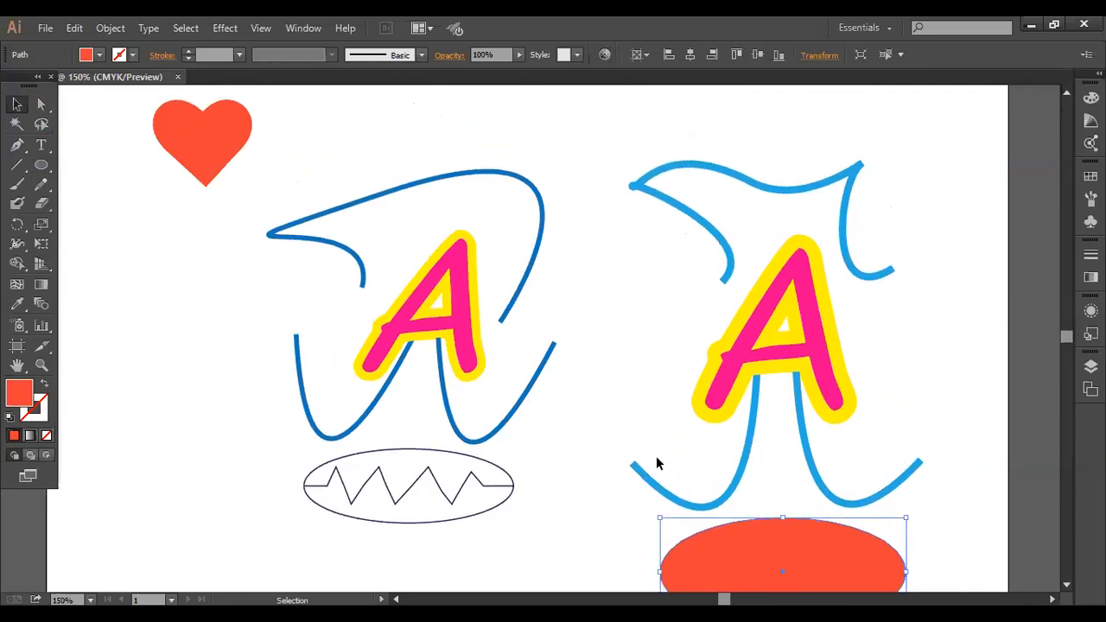
scroll(664, 468, down, 1)
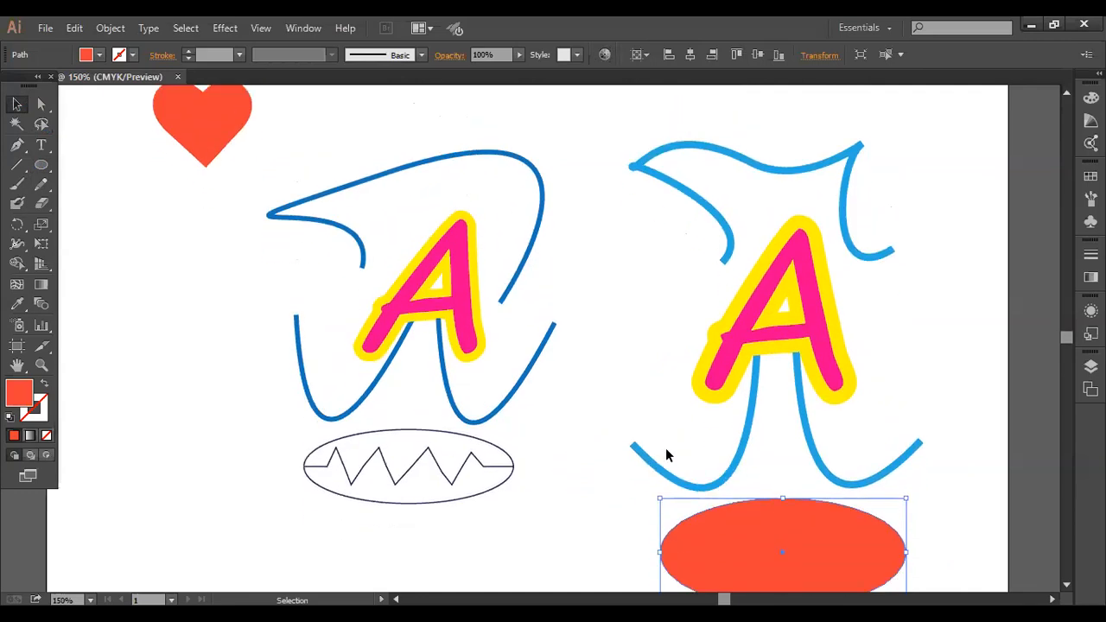
scroll(614, 441, down, 1)
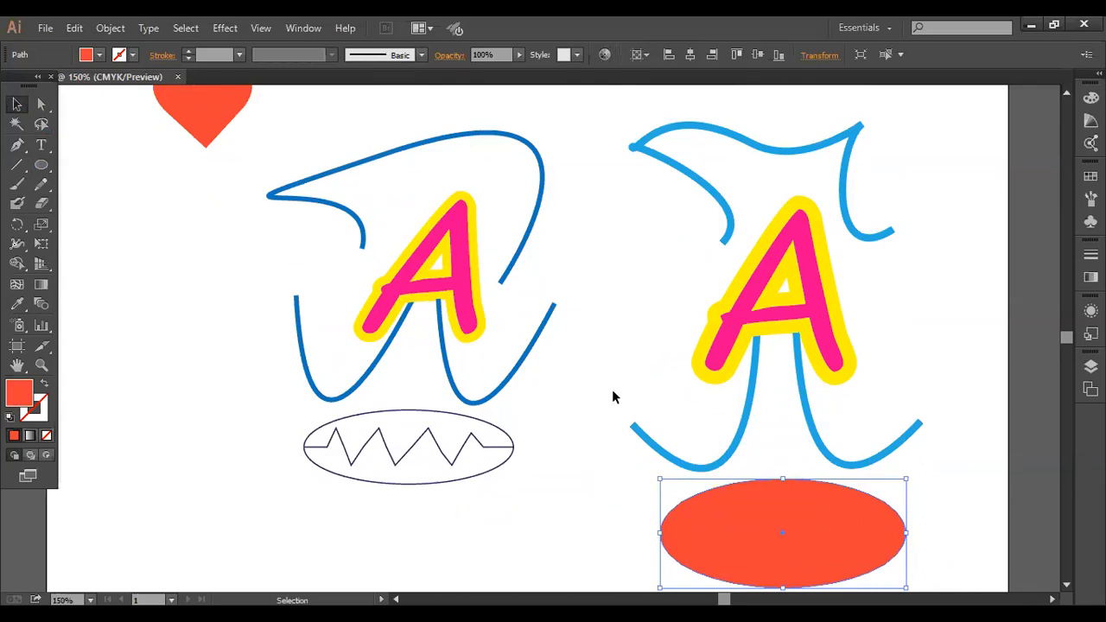
scroll(835, 461, down, 3)
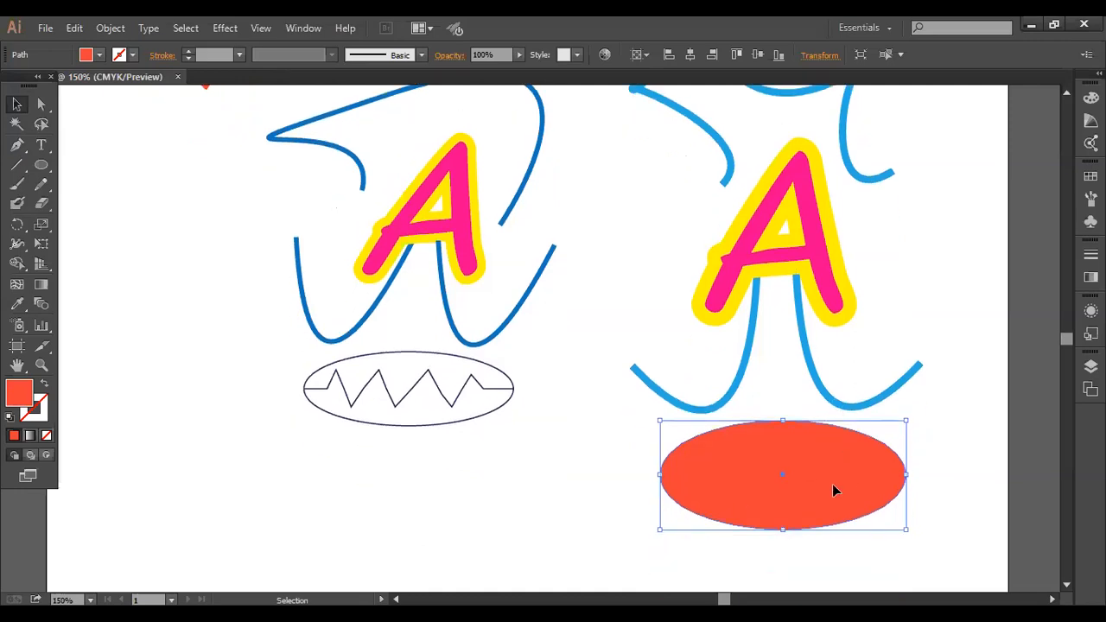
drag(885, 471, 848, 471)
Draw a red square of about 102 by 102 pt to the left of the example logo.
scroll(541, 468, up, 3)
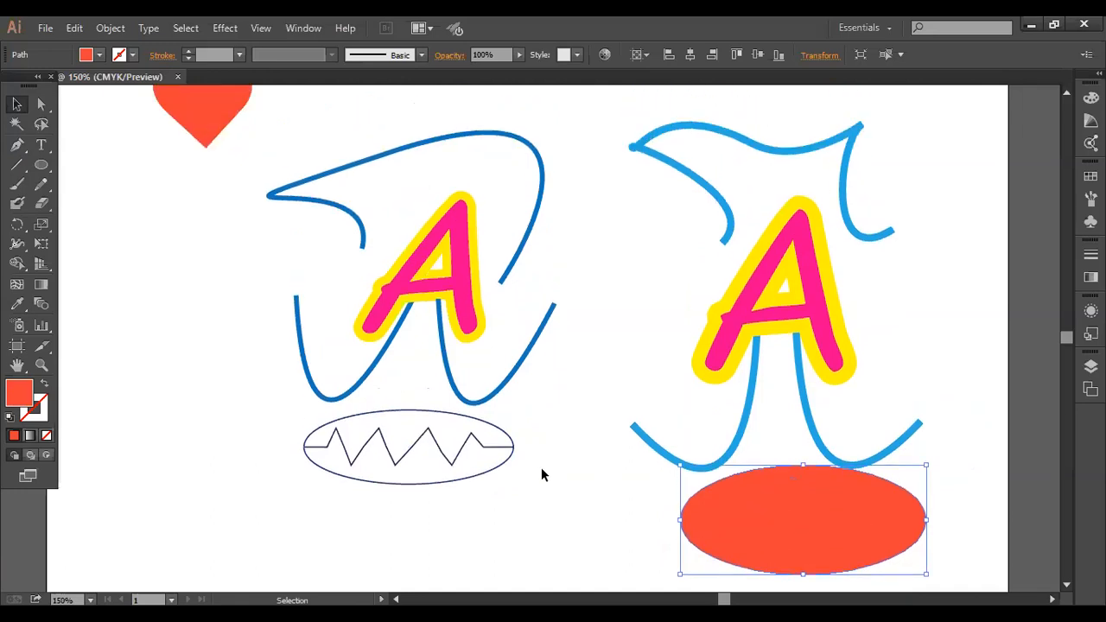
scroll(627, 475, up, 1)
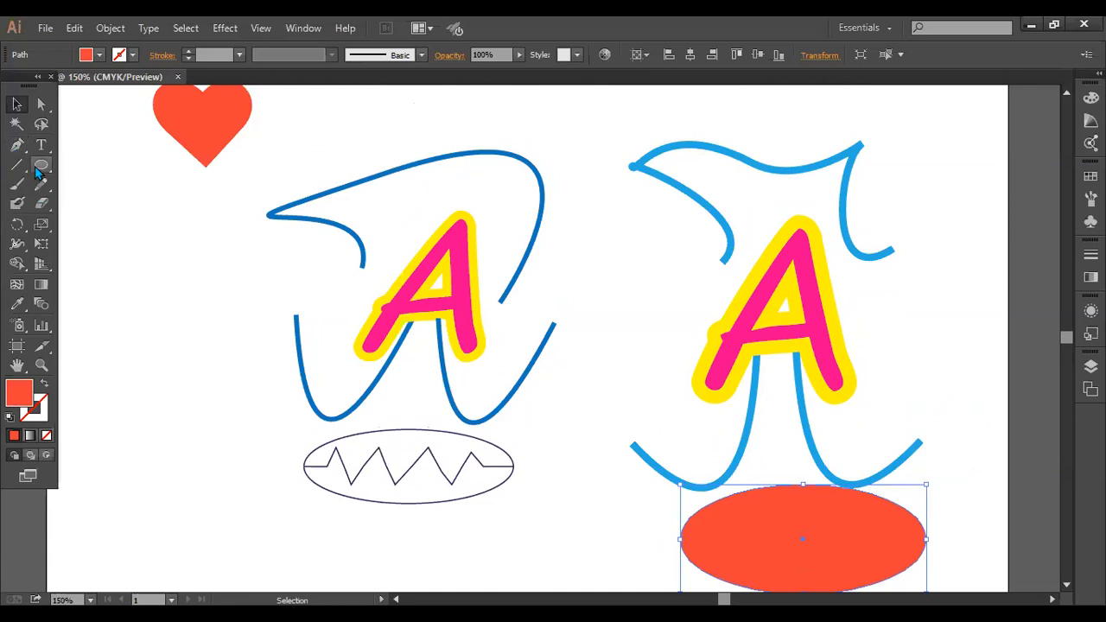
drag(43, 167, 134, 172)
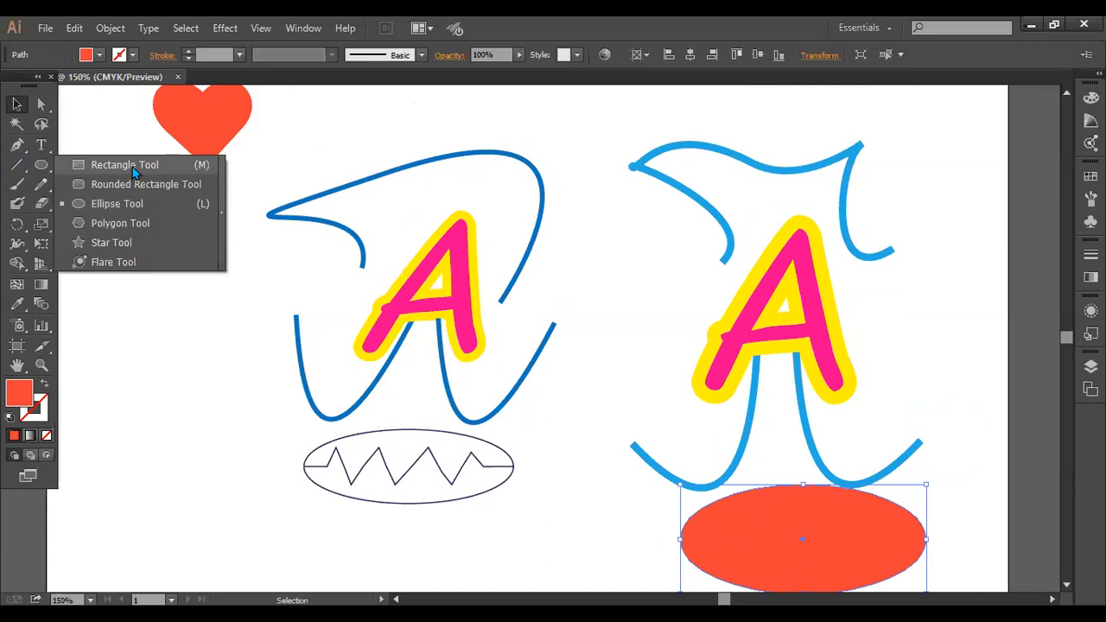
click(134, 172)
scroll(208, 328, down, 2)
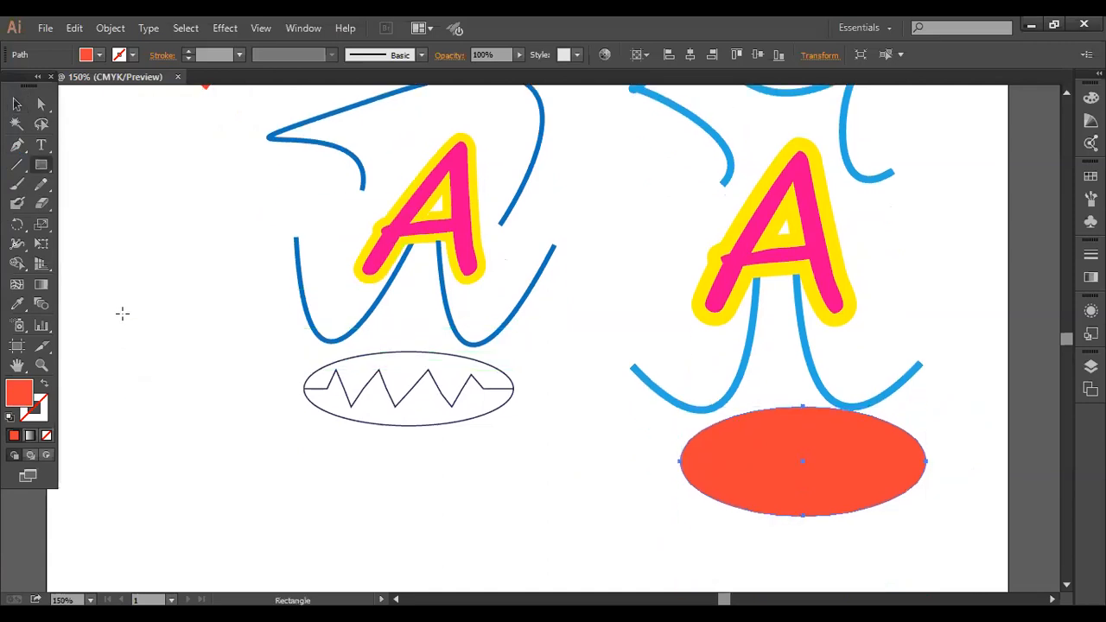
key(v)
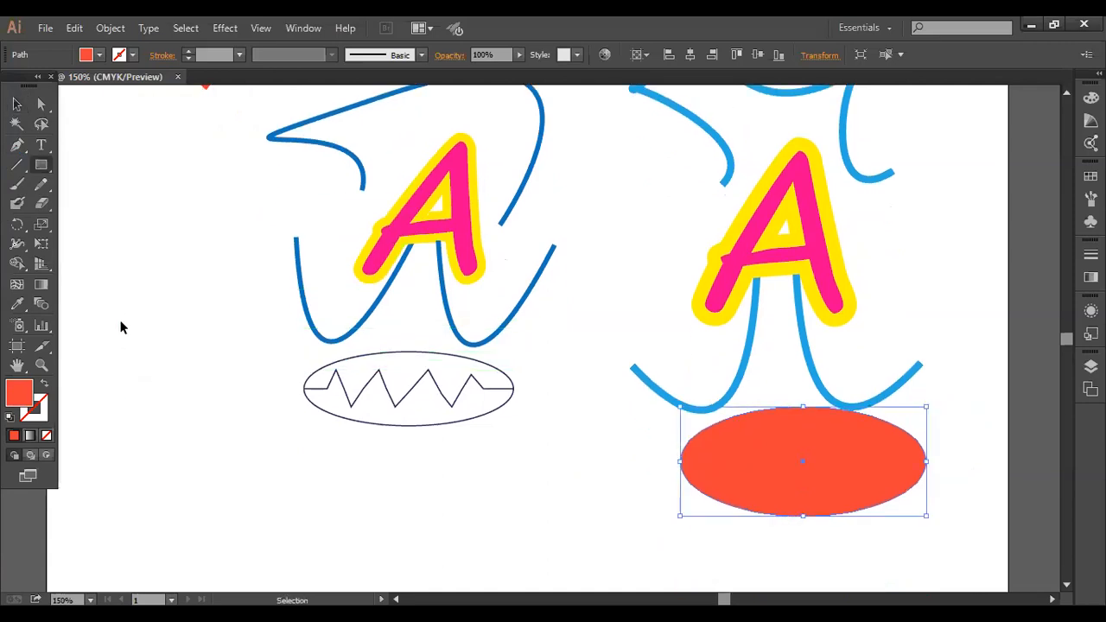
ctrl+click(121, 327)
drag(119, 308, 178, 368)
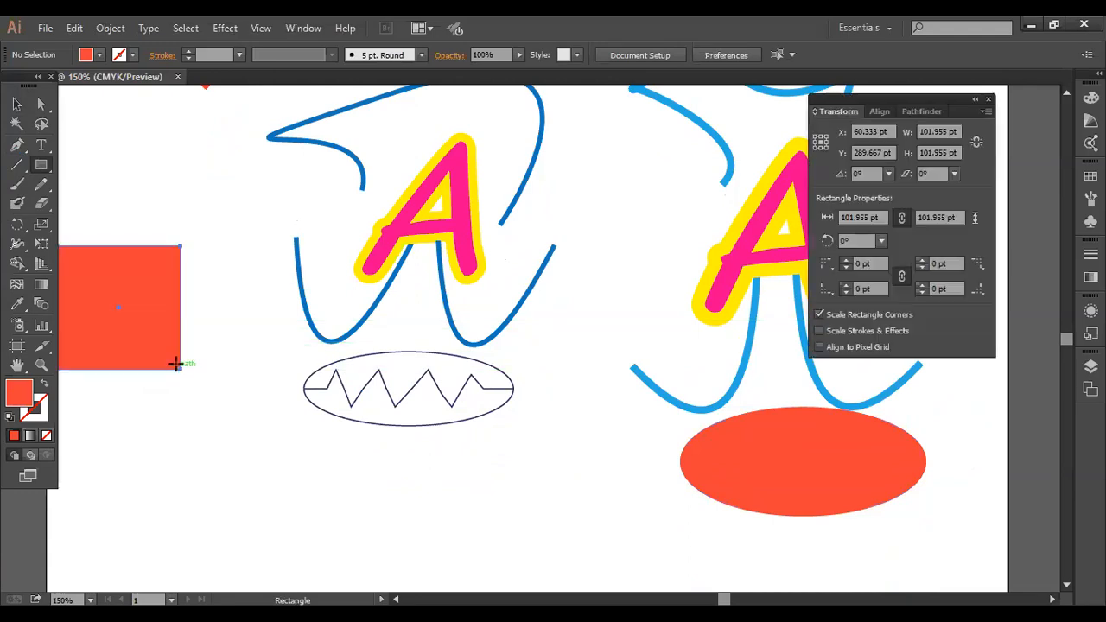
click(175, 364)
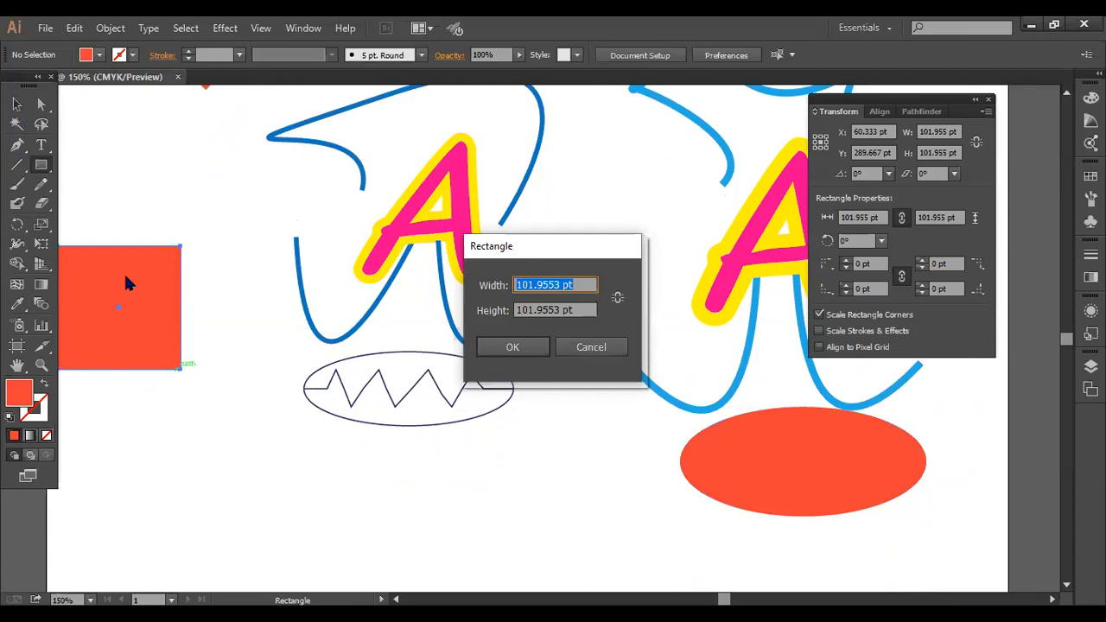
click(576, 350)
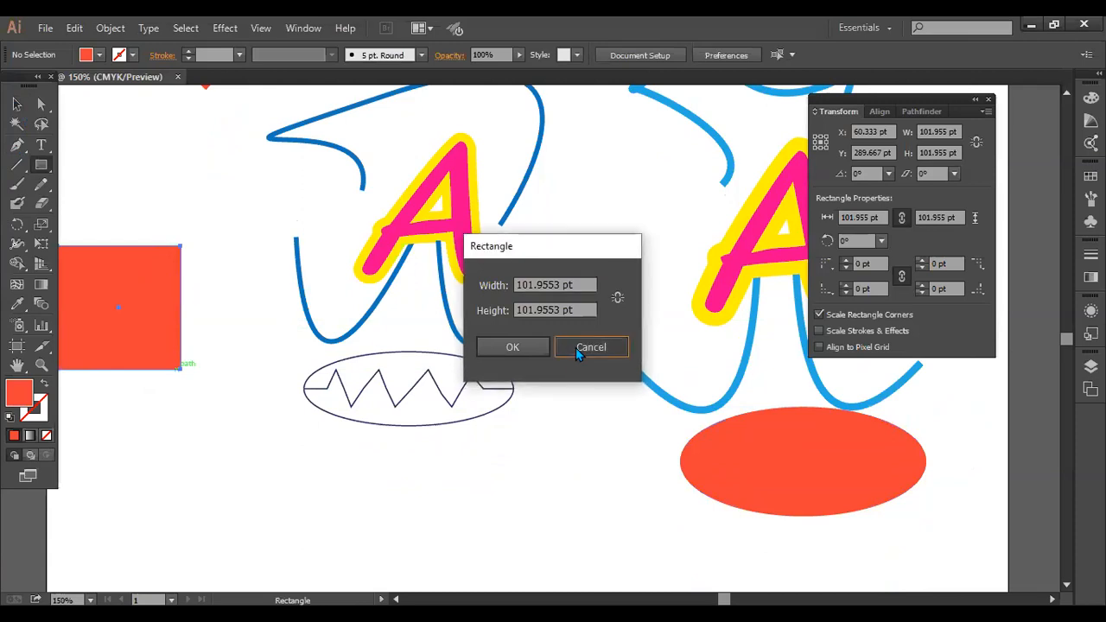
drag(87, 285, 89, 288)
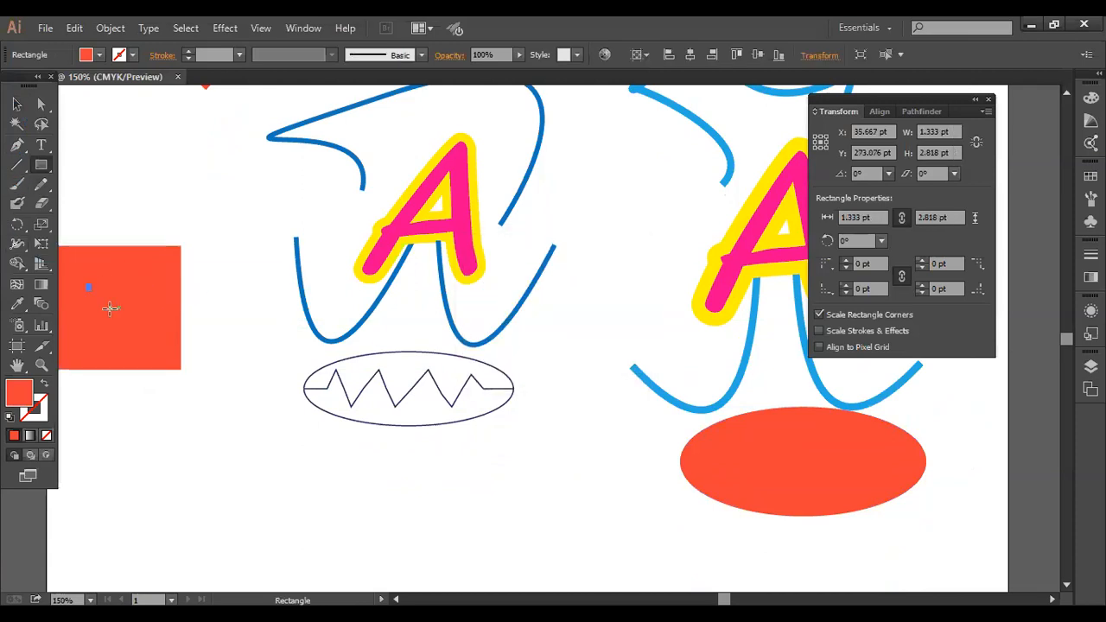
key(ctrl+z)
Rotate the red square about 46° clockwise into a diamond and move it to the empty area below and left of the example logo.
click(16, 104)
drag(121, 284, 193, 303)
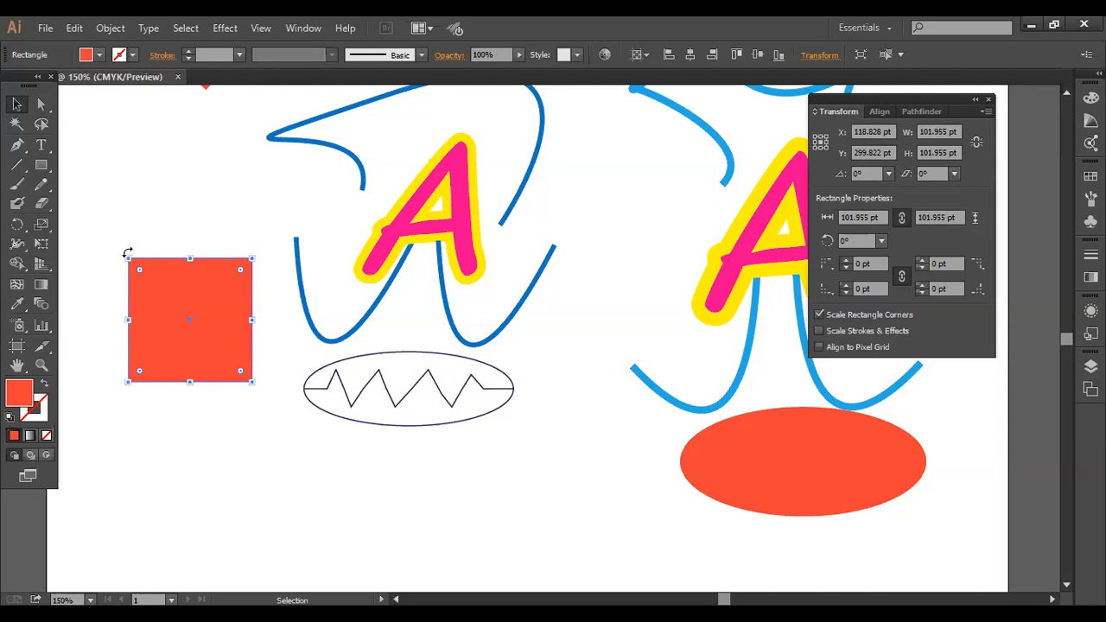
drag(127, 252, 188, 256)
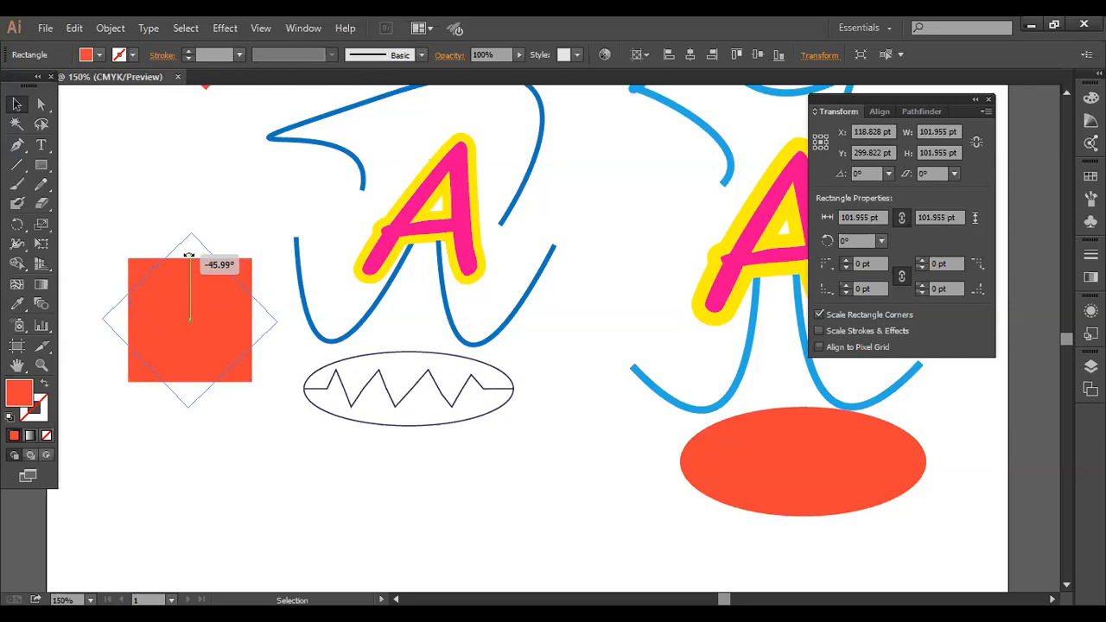
drag(188, 256, 176, 447)
scroll(375, 377, down, 3)
drag(215, 295, 250, 370)
scroll(340, 362, down, 2)
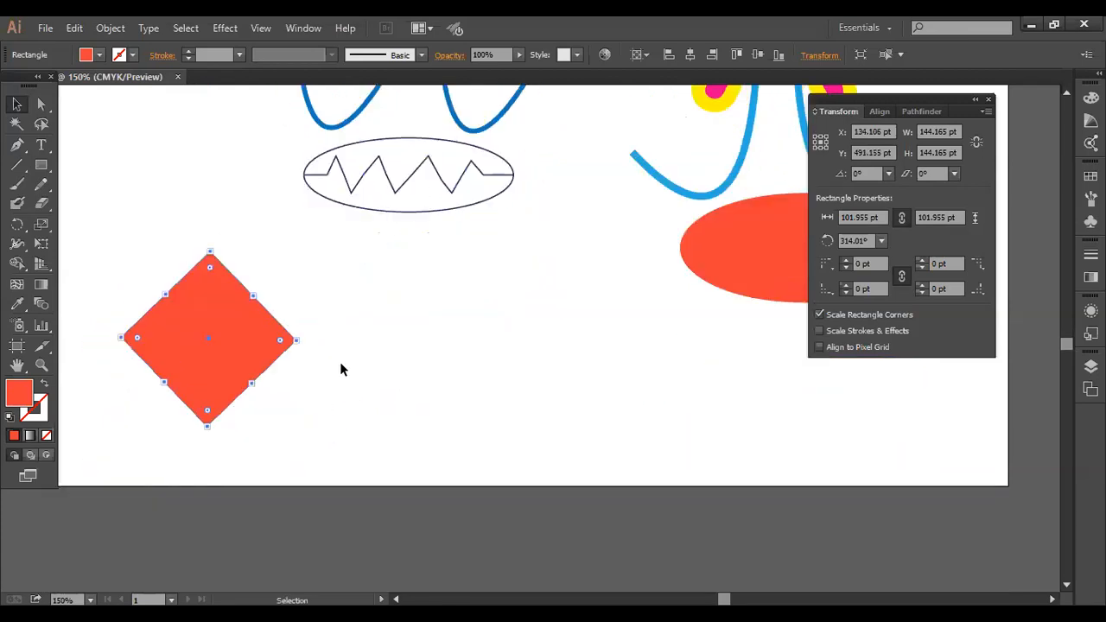
Bend the diamond's upper right and upper left sides outward with the Pen tool to form a heart.
click(15, 147)
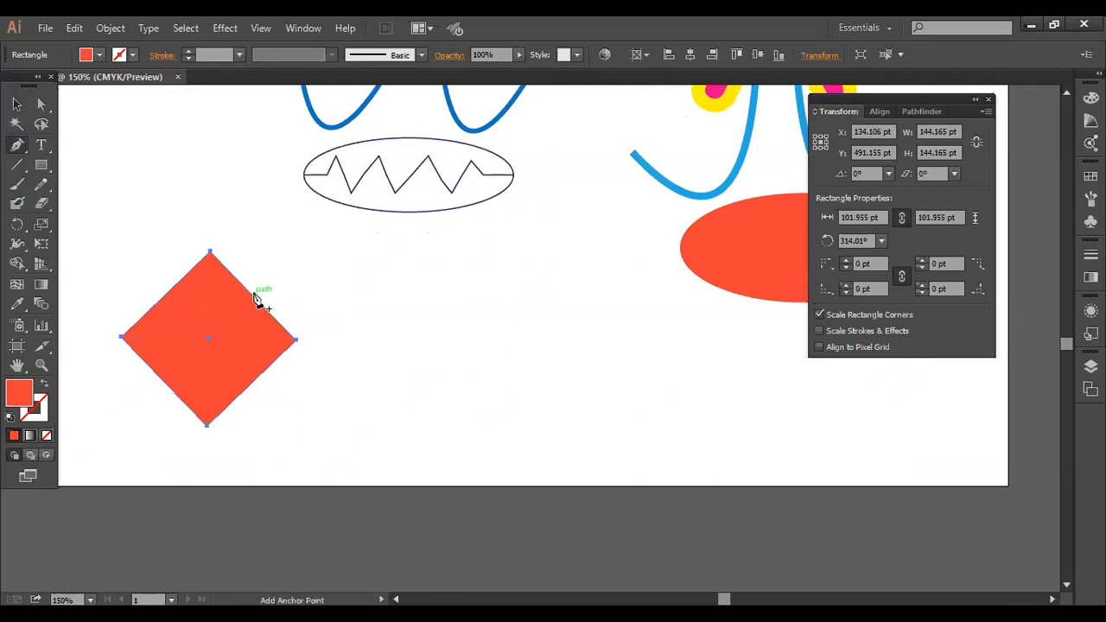
key(alt)
alt+click(255, 297)
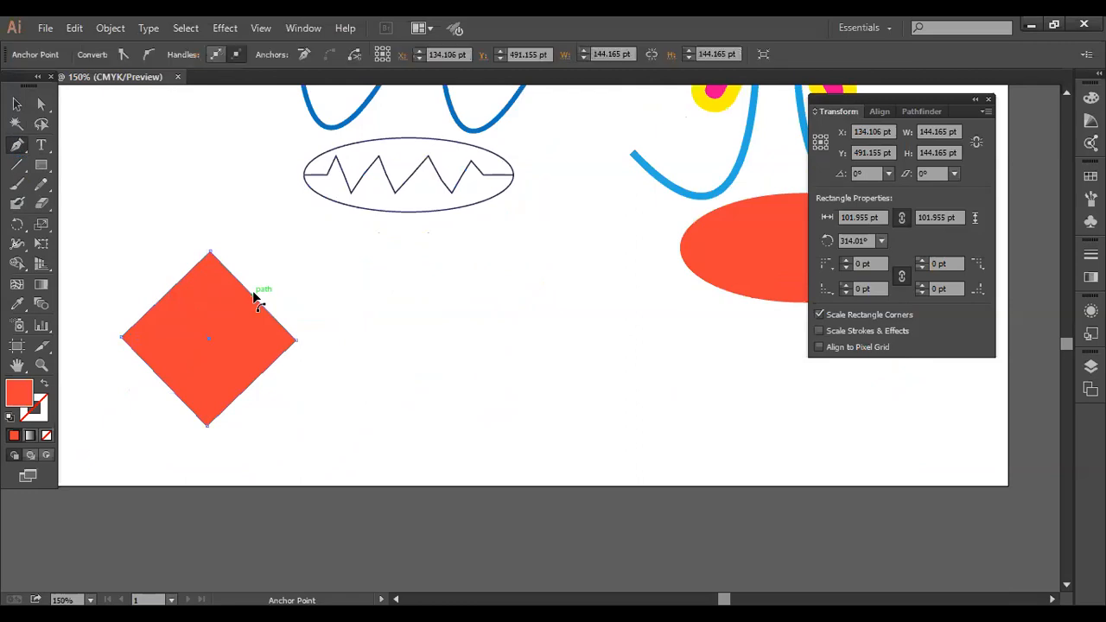
drag(255, 297, 331, 257)
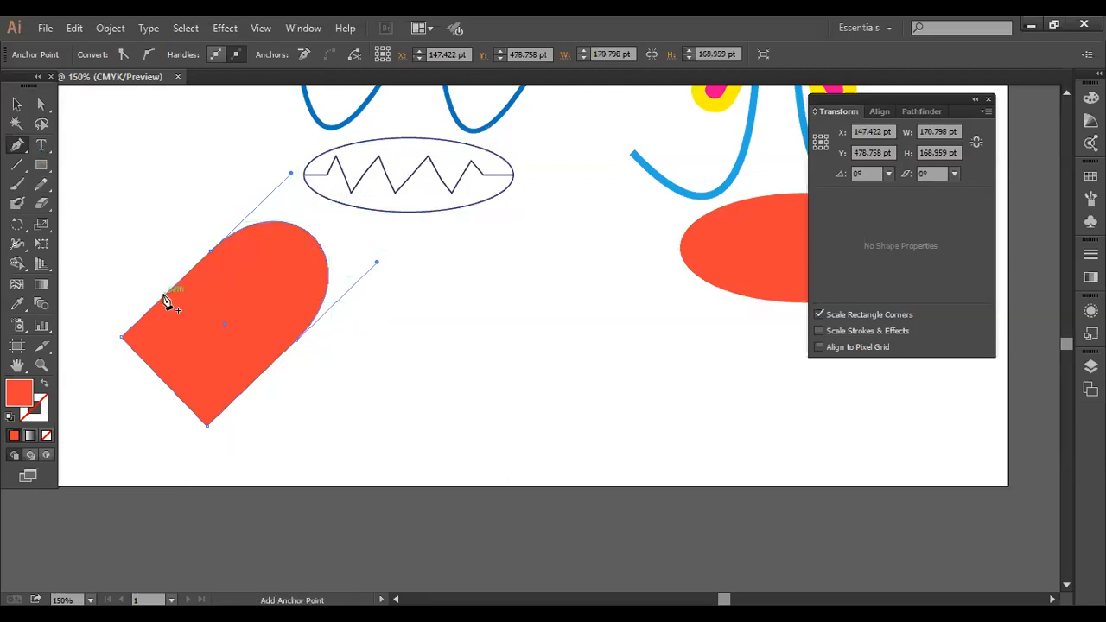
drag(161, 292, 125, 234)
click(15, 102)
click(395, 297)
Nudge the red ellipse slightly to the left and close the Transform panel.
scroll(407, 331, up, 1)
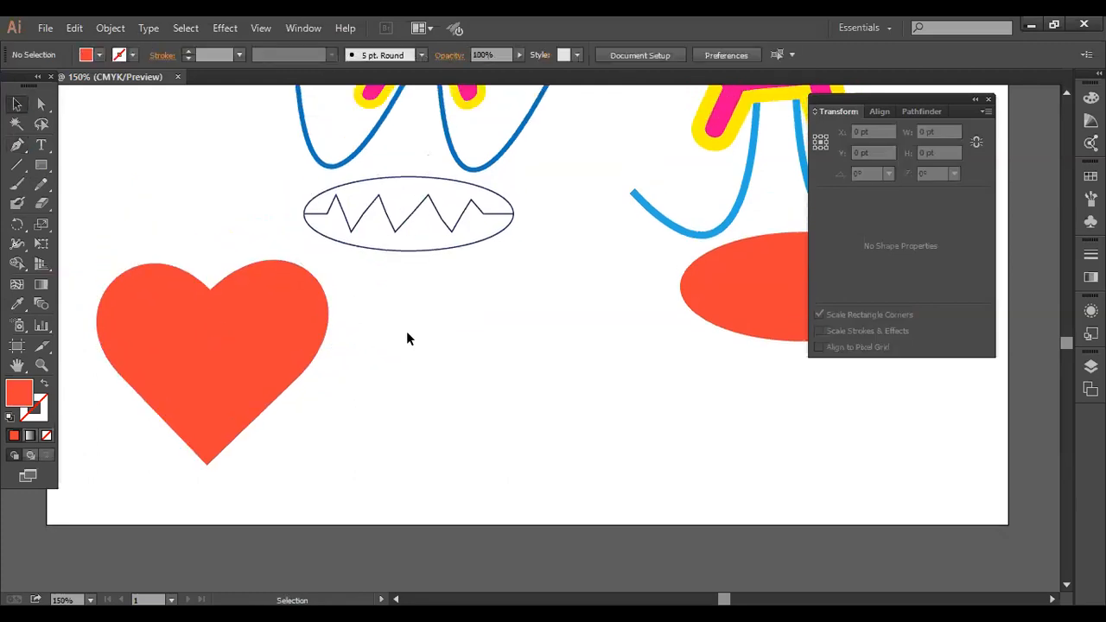
mouse_move(738, 296)
mouse_down()
mouse_move(671, 313)
mouse_move(739, 291)
mouse_up()
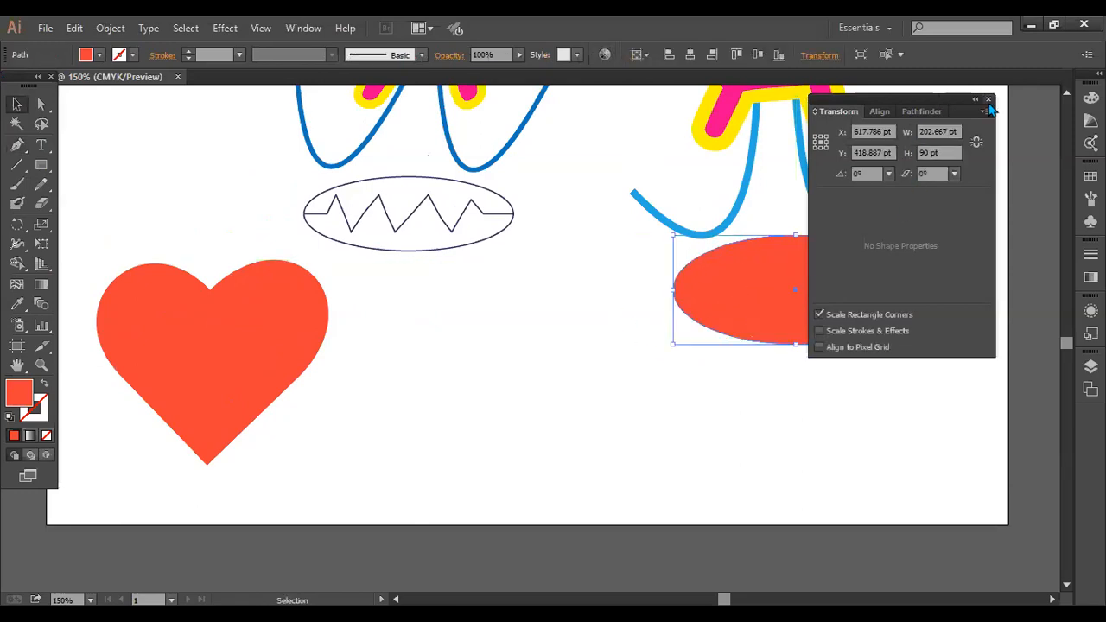
click(989, 99)
Delete the red ellipse below the new logo.
scroll(924, 285, up, 3)
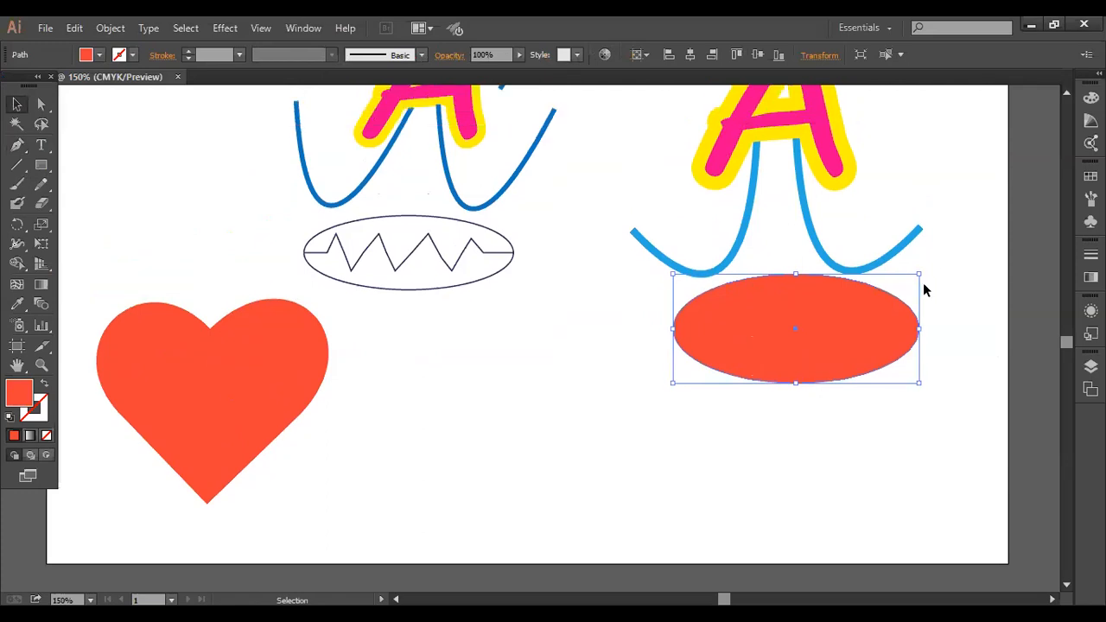
scroll(937, 281, down, 1)
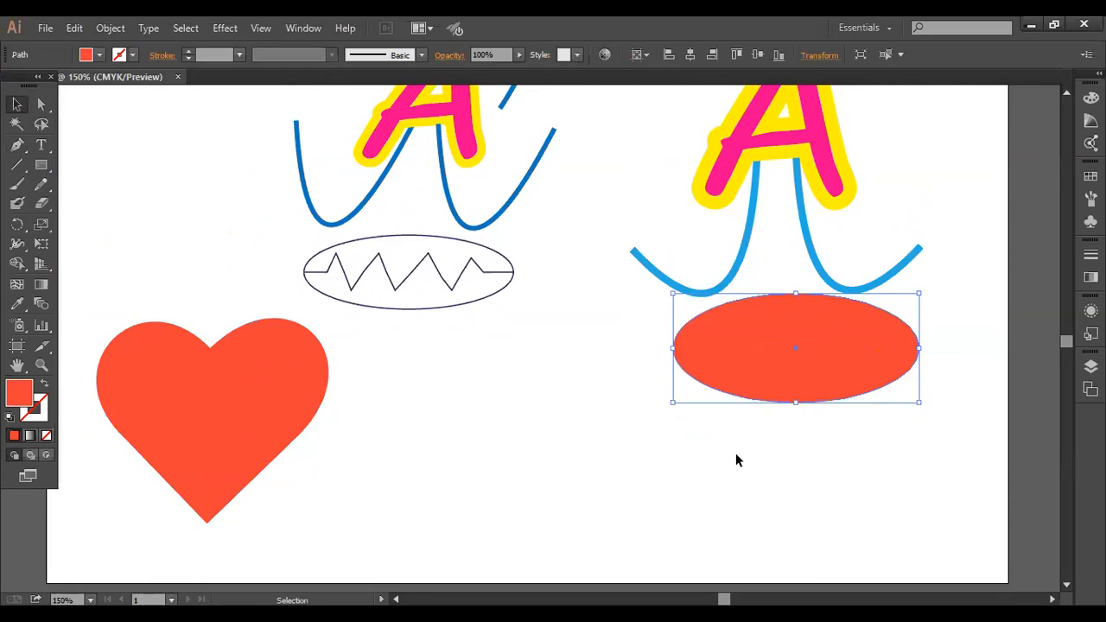
scroll(734, 461, up, 1)
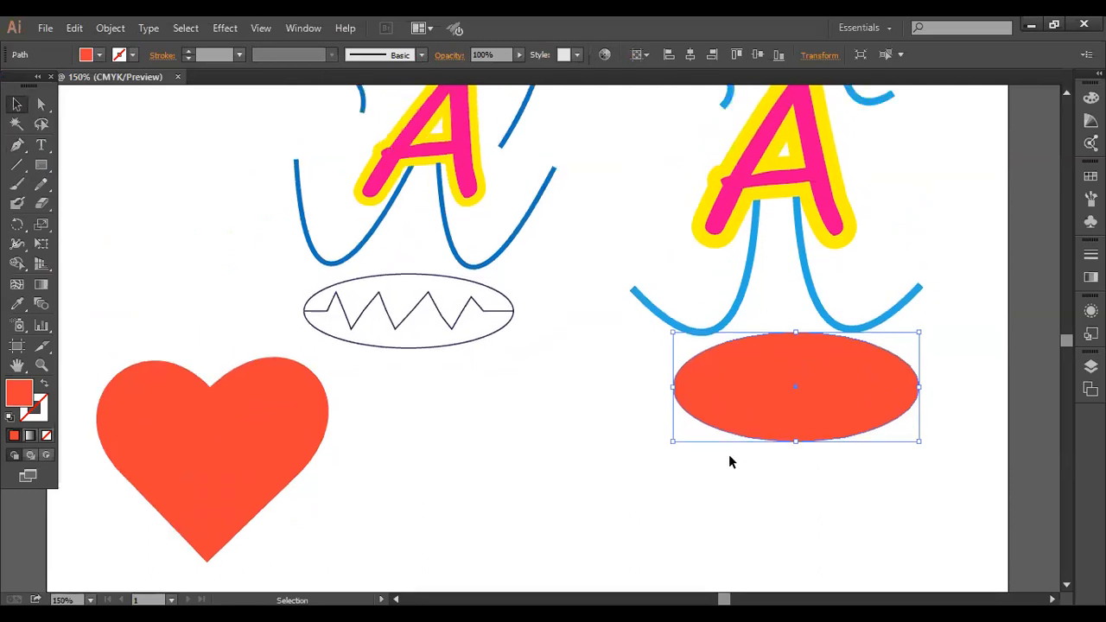
scroll(766, 459, up, 1)
scroll(714, 441, down, 1)
key(Delete)
Draw a wide red ellipse in the free space below the new logo's lower blue curves.
scroll(808, 477, up, 4)
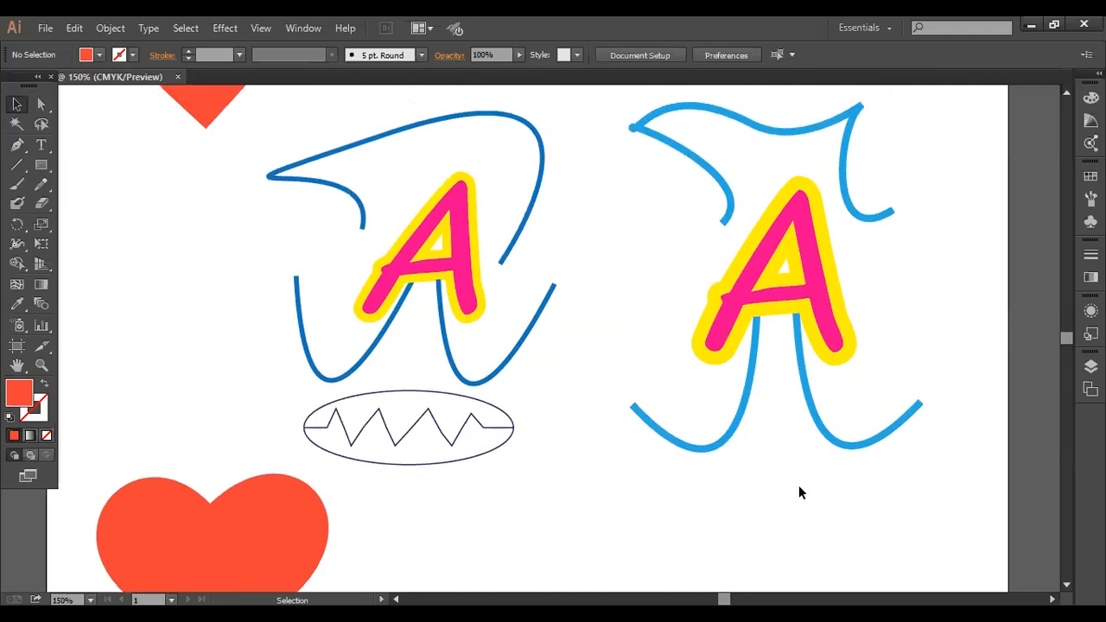
scroll(705, 516, down, 2)
key(a)
key(ctrl+minus)
key(ctrl+minus)
key(ctrl+plus)
scroll(693, 489, up, 1)
key(ctrl)
key(ctrl+plus)
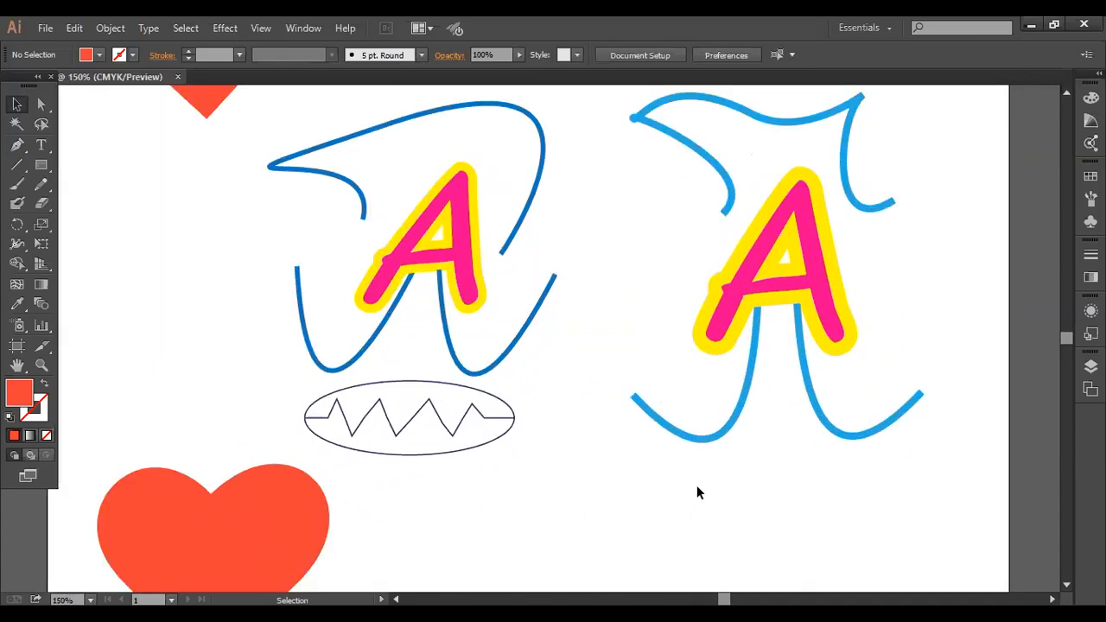
key(ctrl+minus)
scroll(802, 445, down, 1)
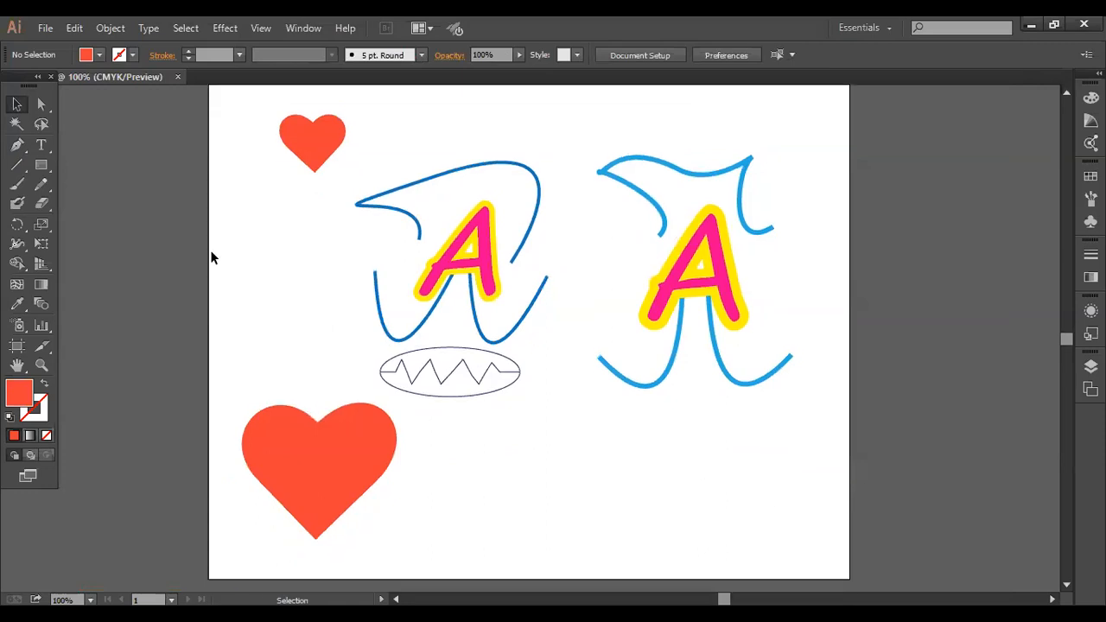
click(100, 203)
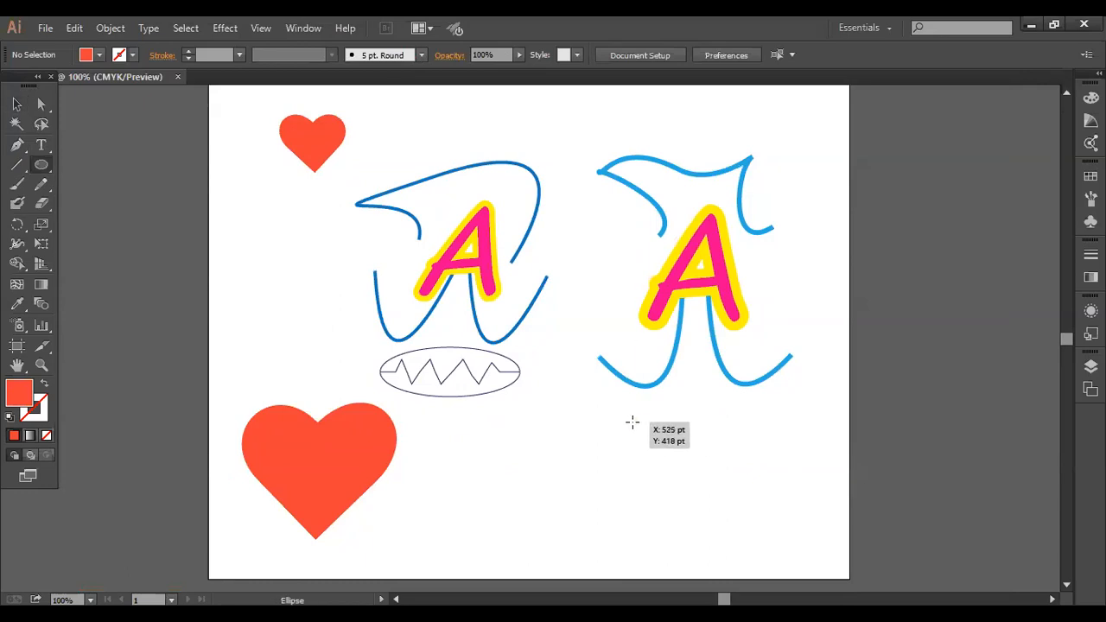
drag(633, 423, 804, 493)
key(Delete)
drag(801, 492, 801, 492)
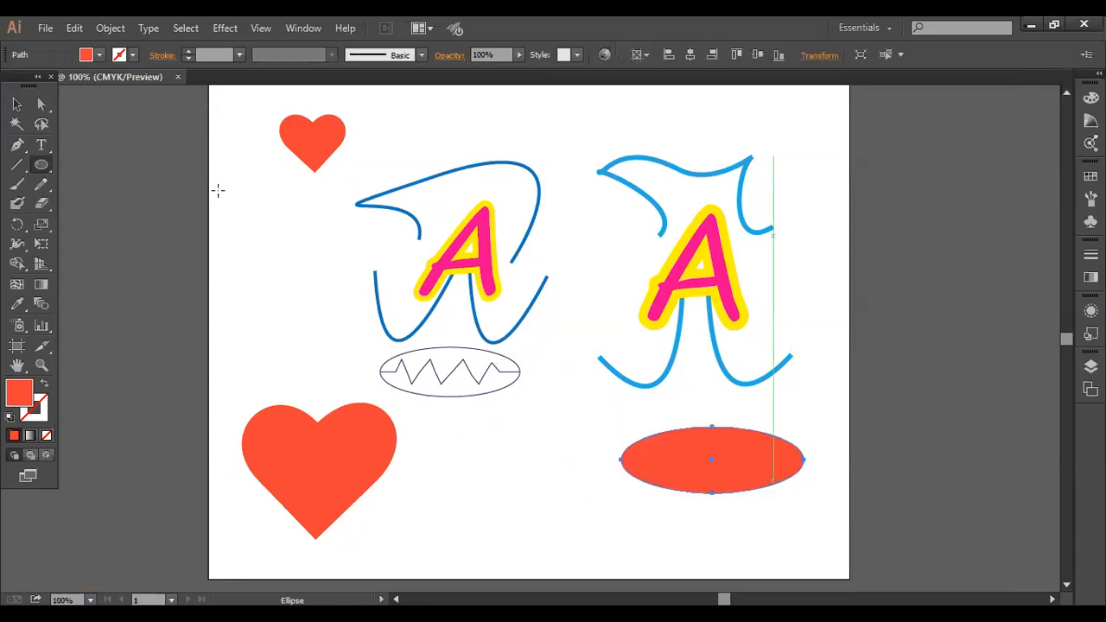
Set the new ellipse's fill to None.
click(99, 55)
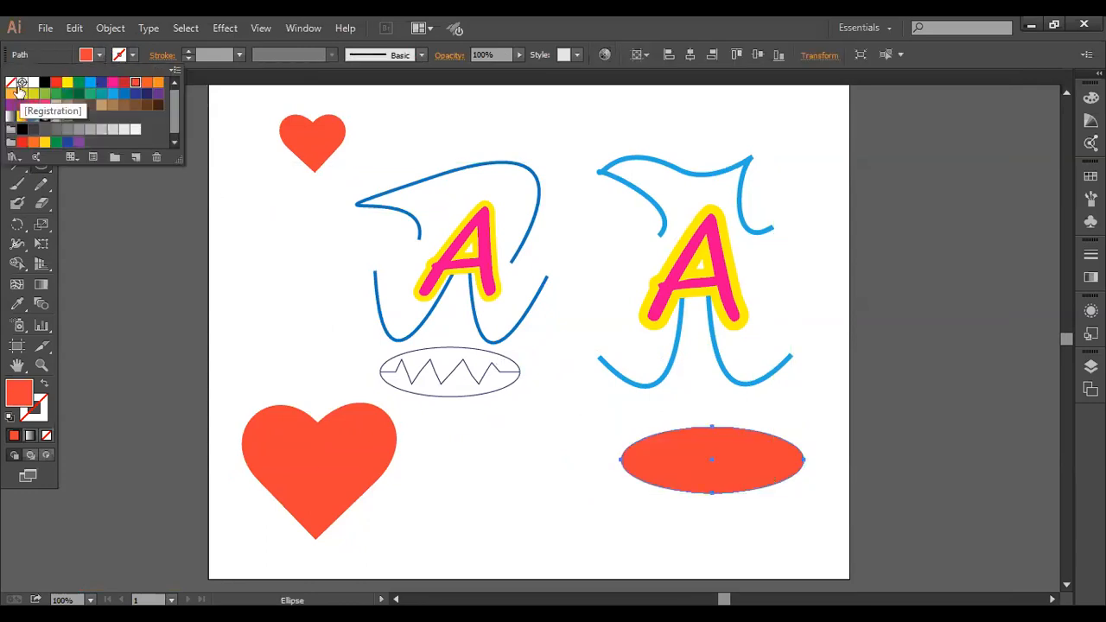
click(10, 83)
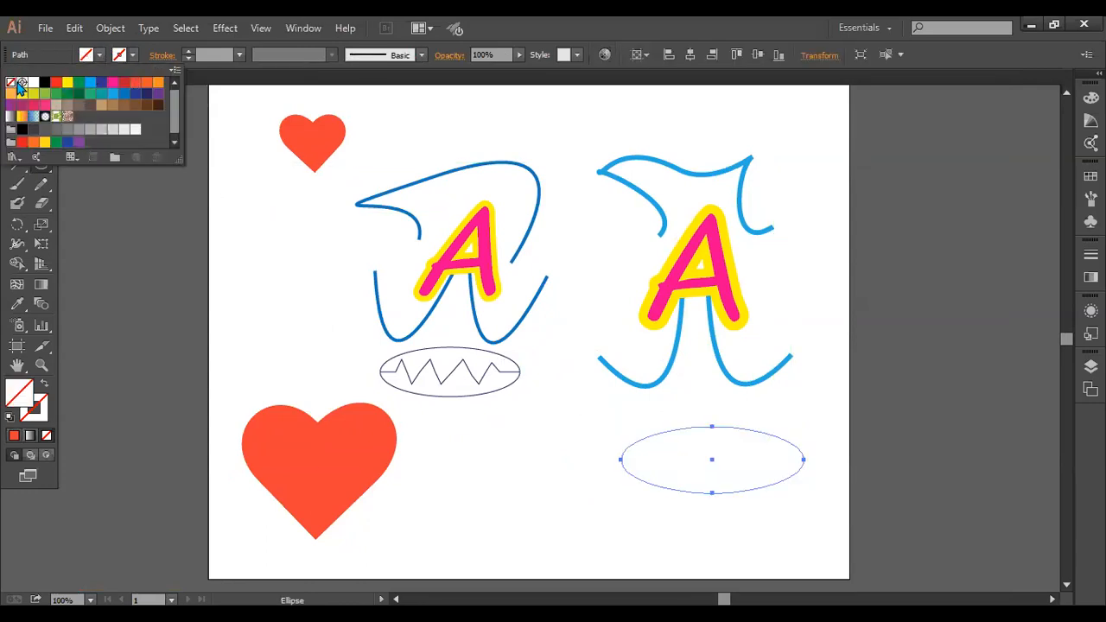
Give the new ellipse a red stroke and move it up directly beneath the new logo's lower blue curves.
click(131, 54)
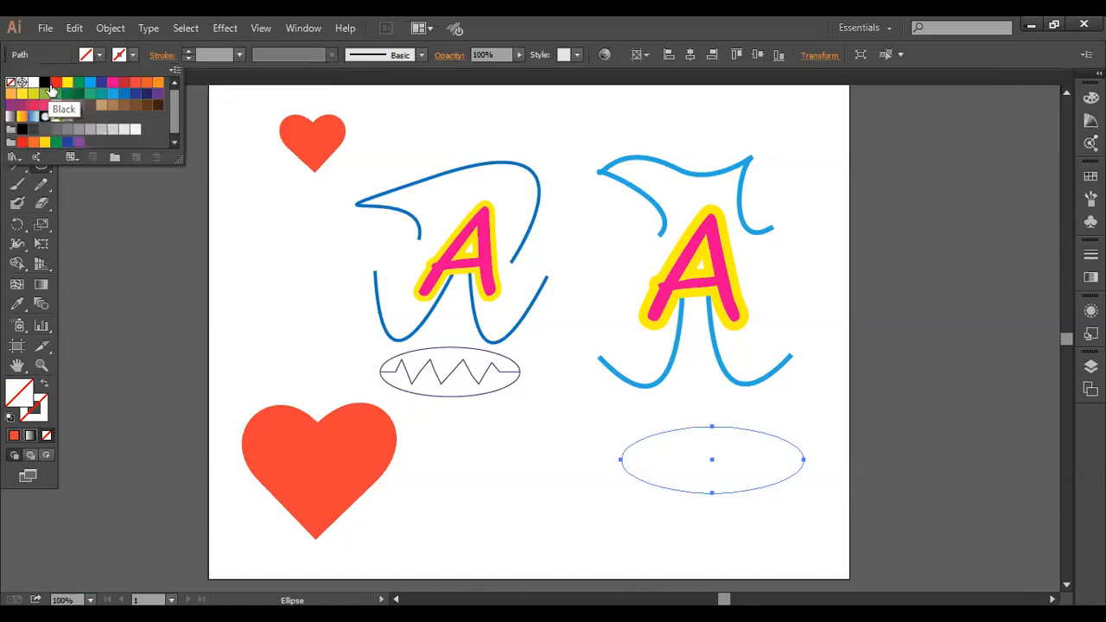
click(56, 82)
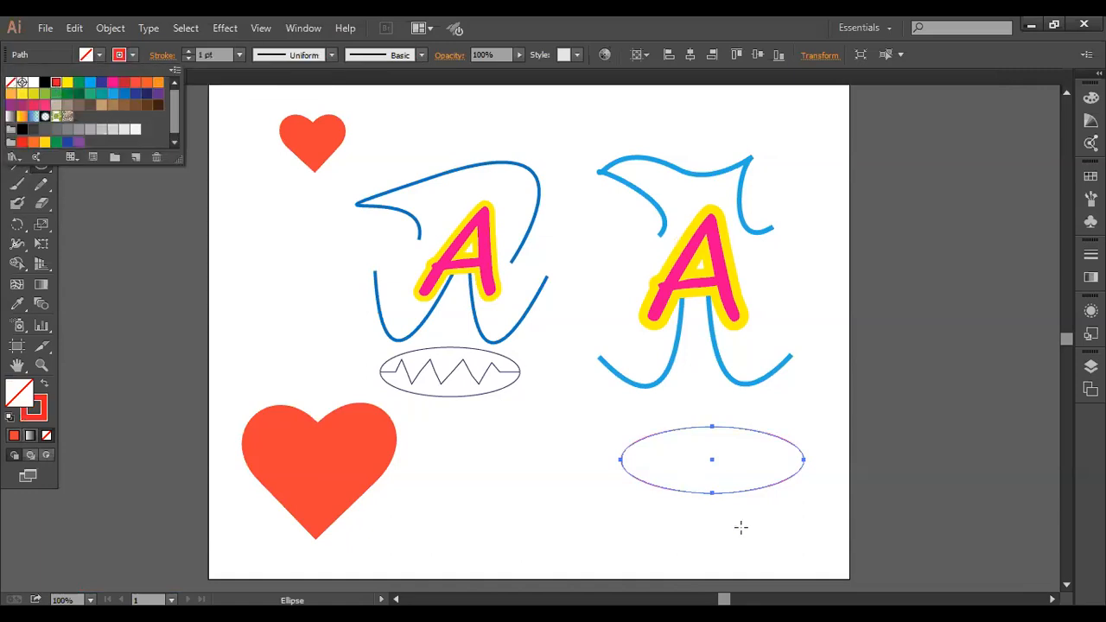
click(17, 105)
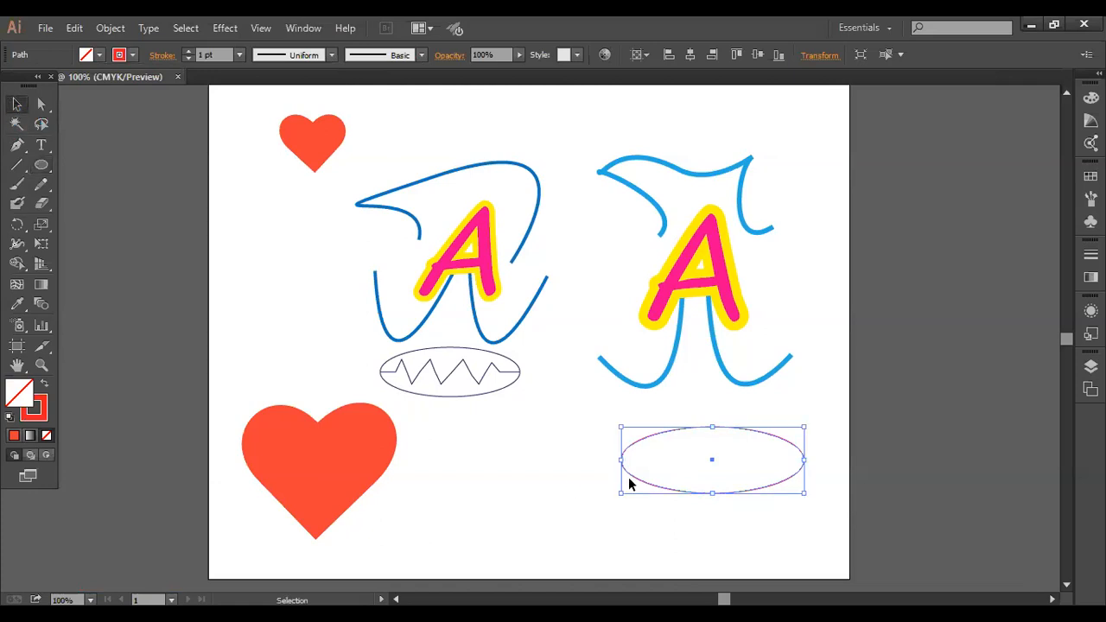
drag(635, 448, 627, 416)
click(603, 477)
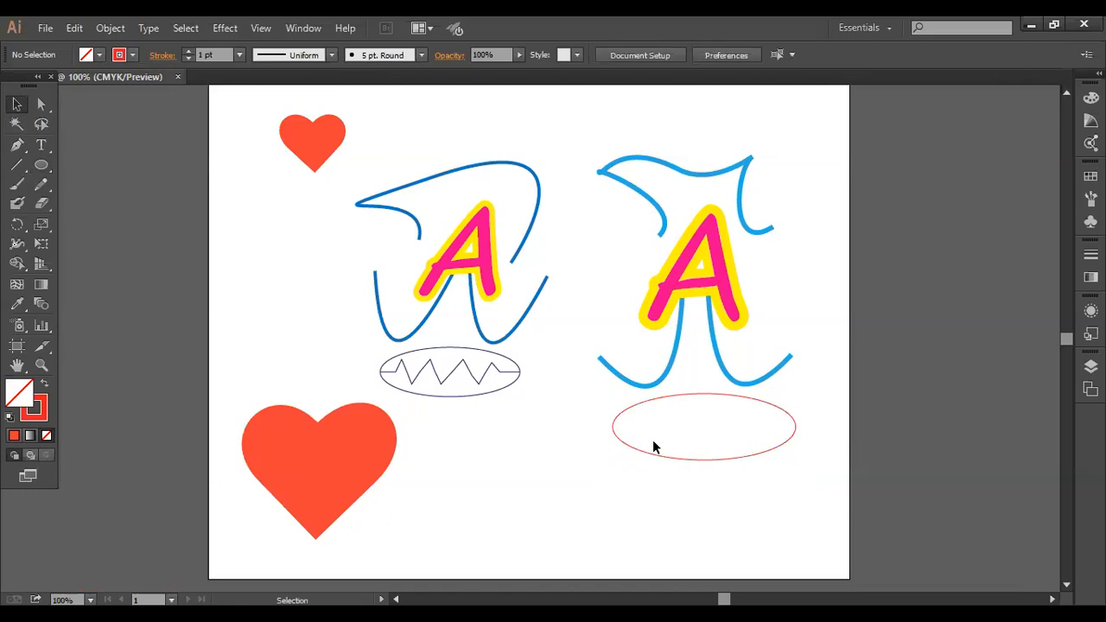
click(620, 416)
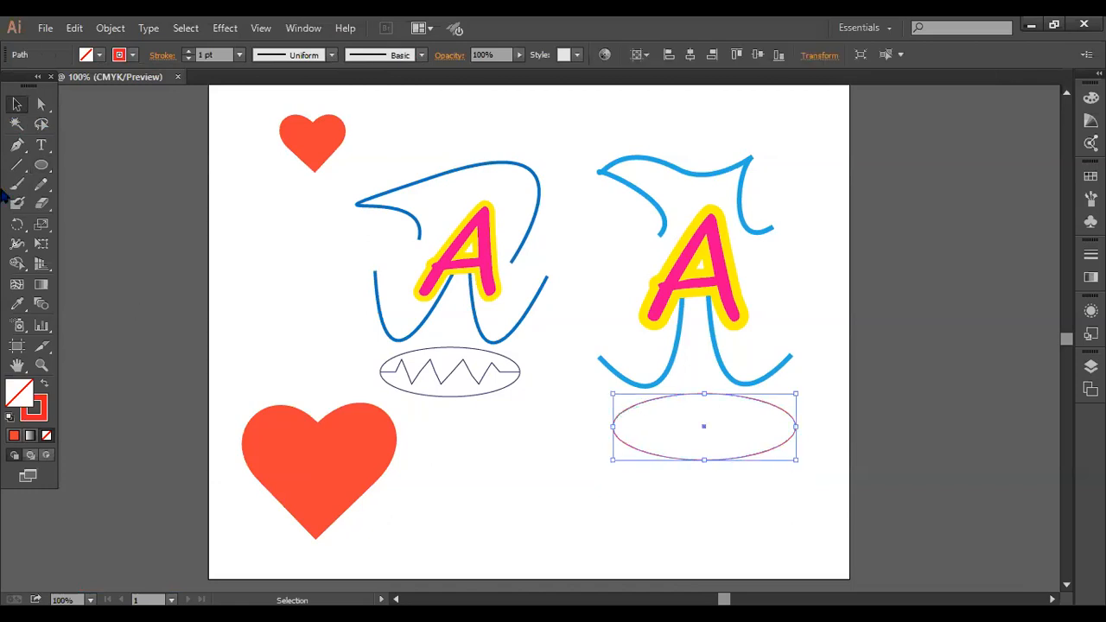
click(16, 145)
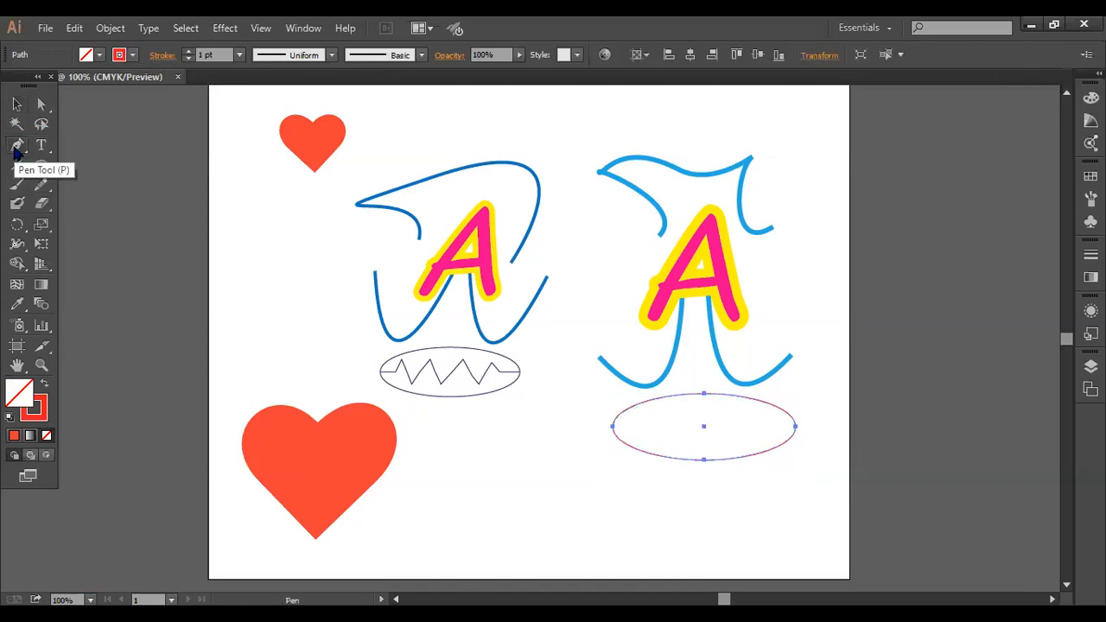
click(614, 427)
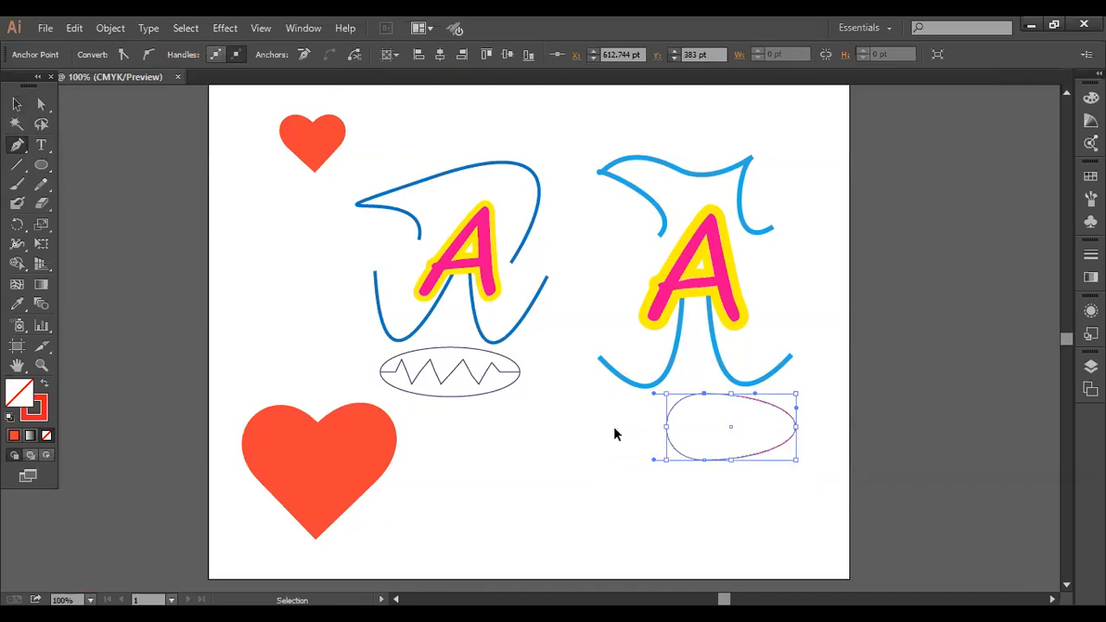
key(ctrl+z)
click(16, 104)
click(643, 543)
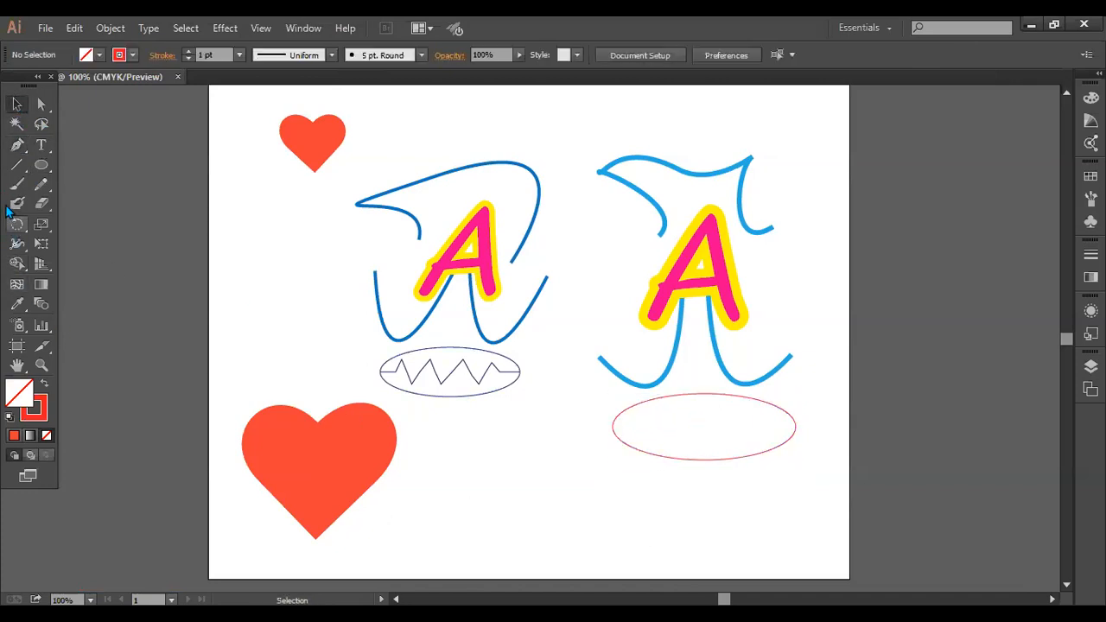
Draw a zigzag line with the Pen tool inside the red ellipse, starting from the ellipse's left edge.
click(17, 145)
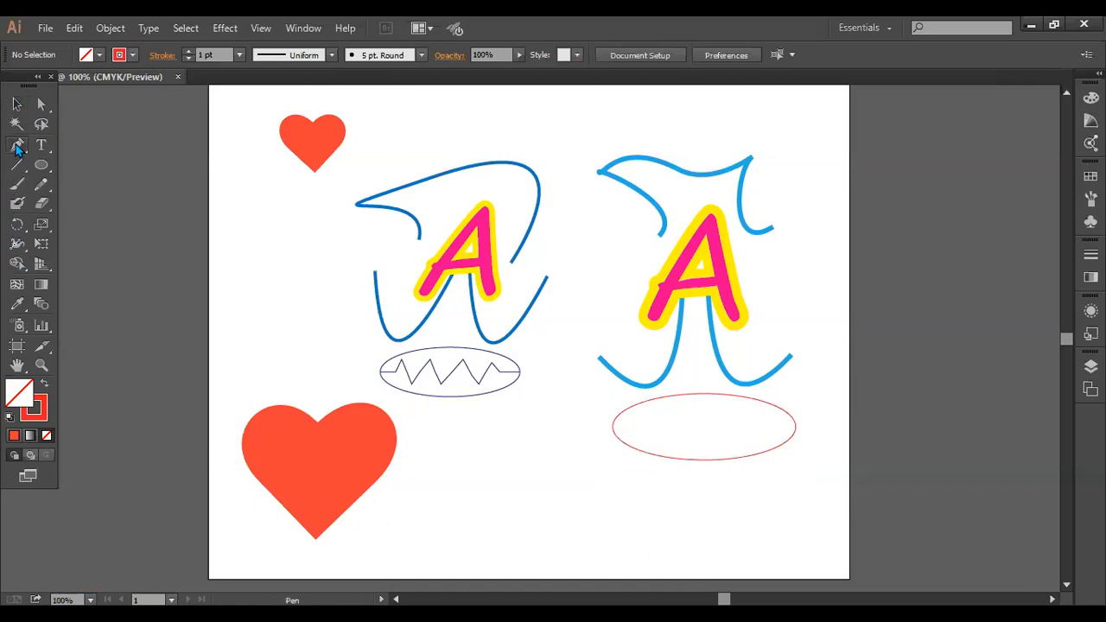
click(614, 428)
drag(614, 429, 675, 420)
click(664, 425)
click(671, 412)
click(682, 427)
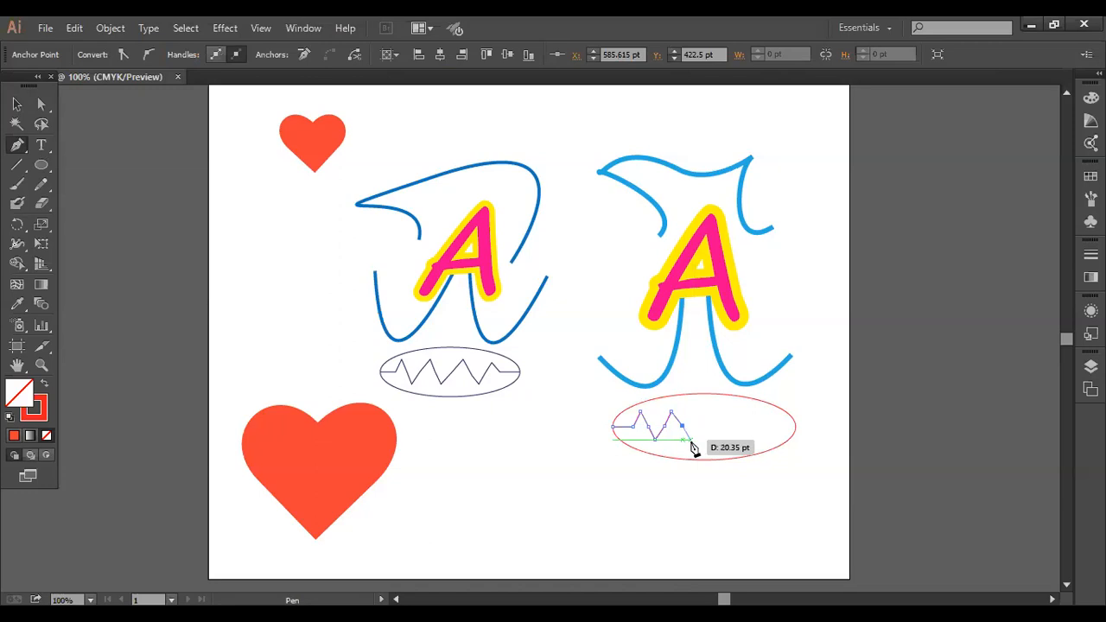
click(691, 439)
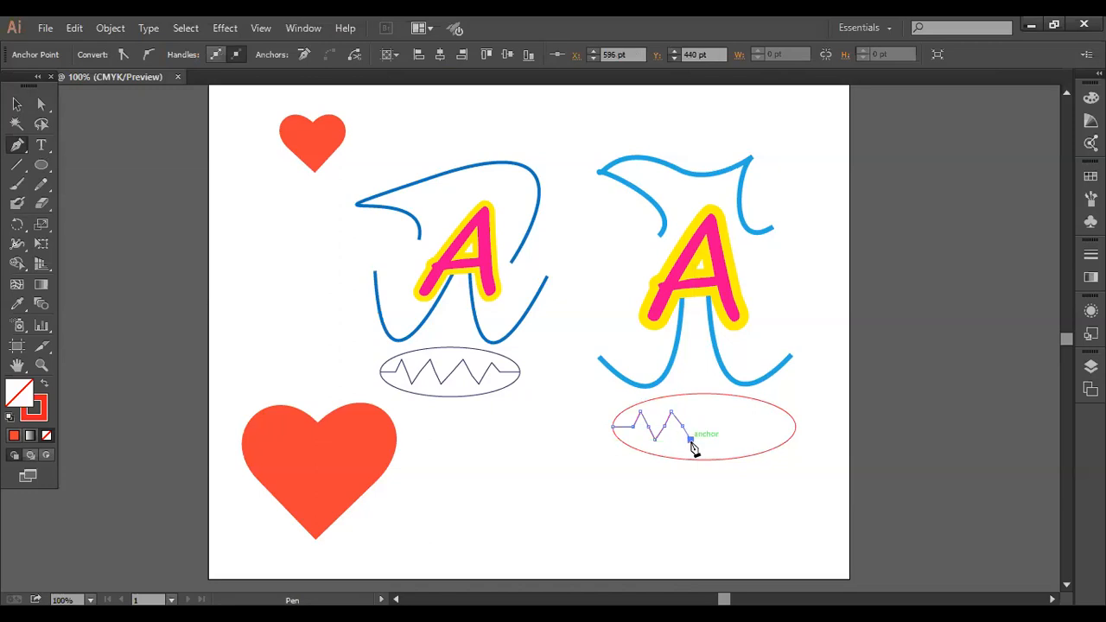
click(699, 427)
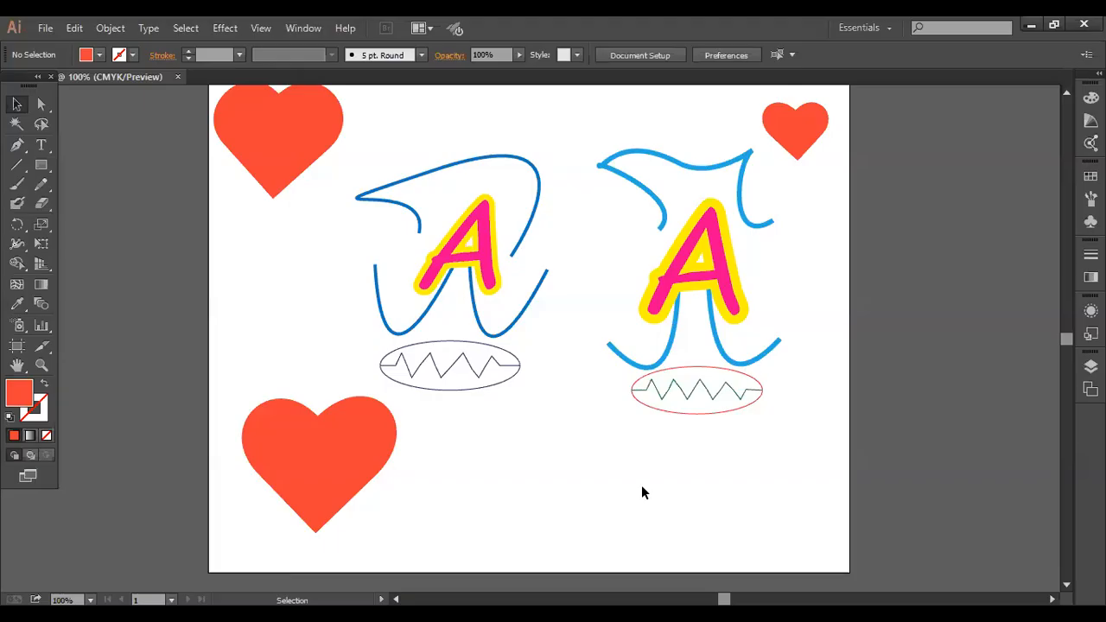
key(a)
key(ctrl+equal)
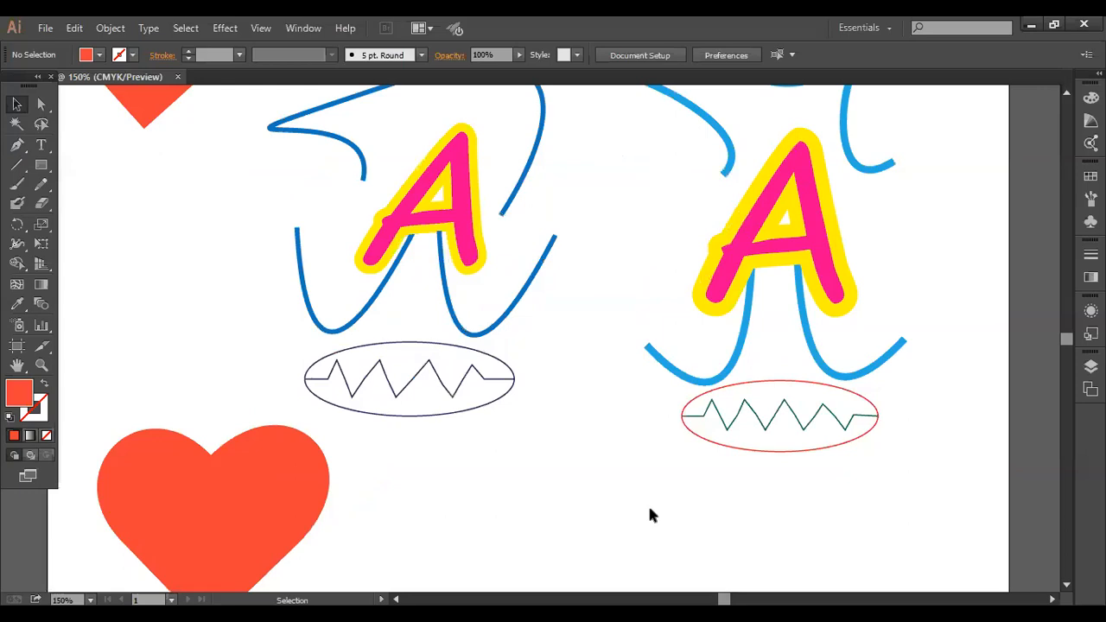
key(ctrl+minus)
scroll(683, 498, up, 1)
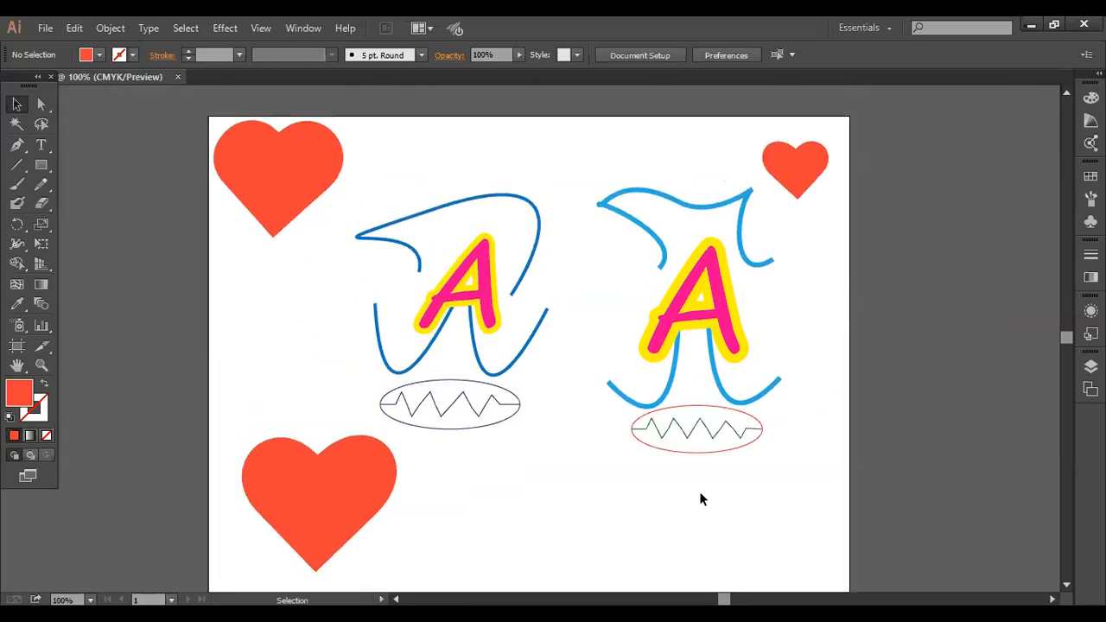
scroll(695, 506, down, 1)
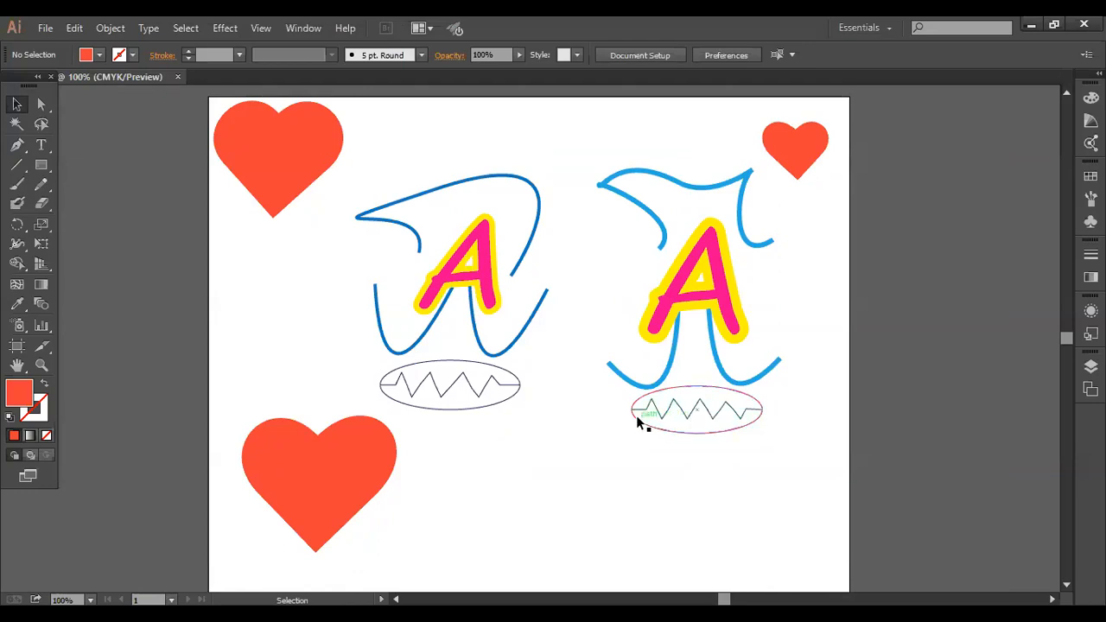
Scale the red ellipse and its zigzag down slightly together, keeping them centred beneath the new logo's lower curves.
drag(610, 409, 656, 423)
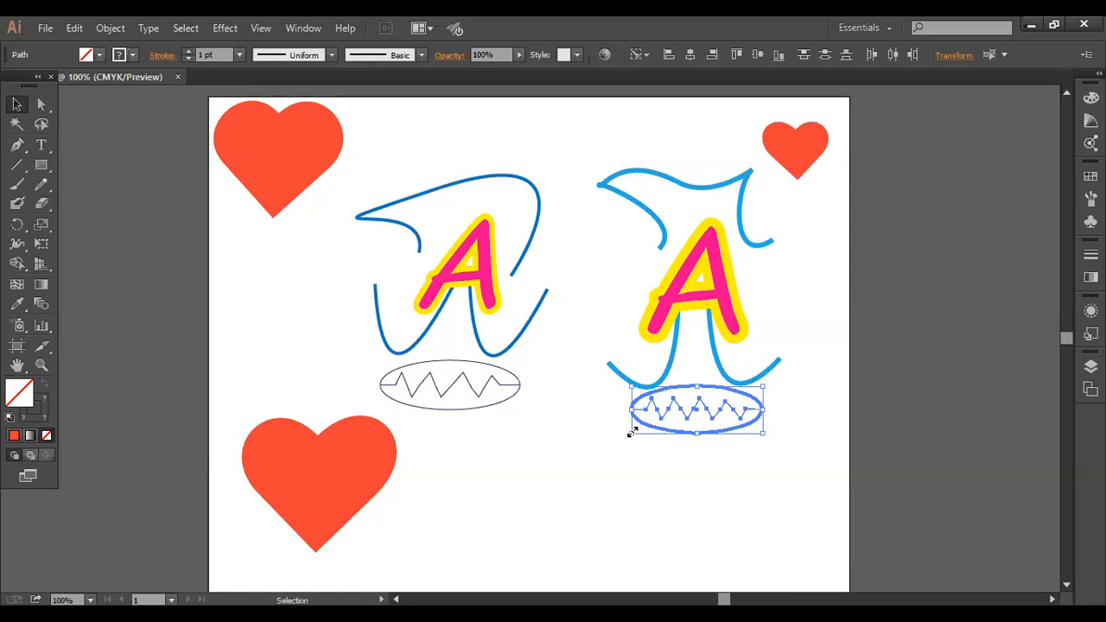
drag(631, 432, 637, 433)
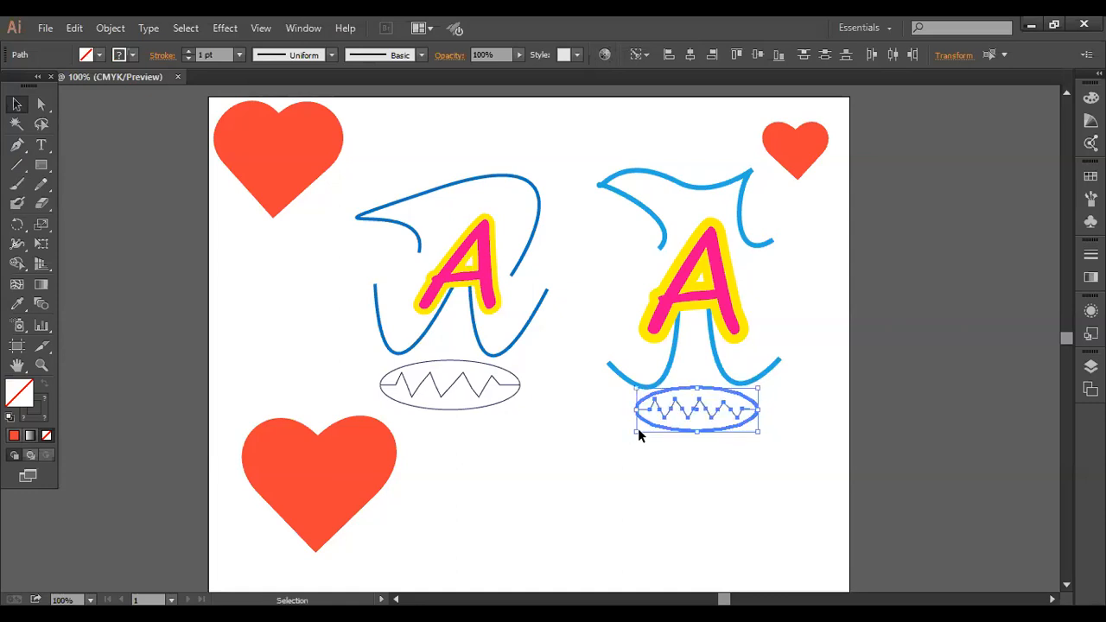
click(753, 489)
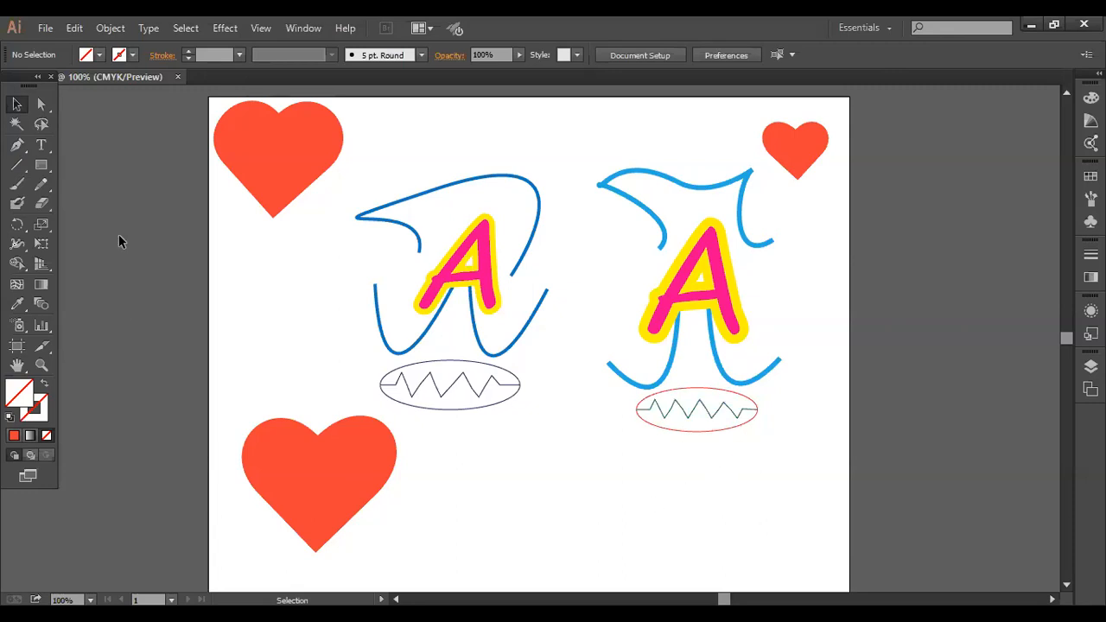
click(16, 145)
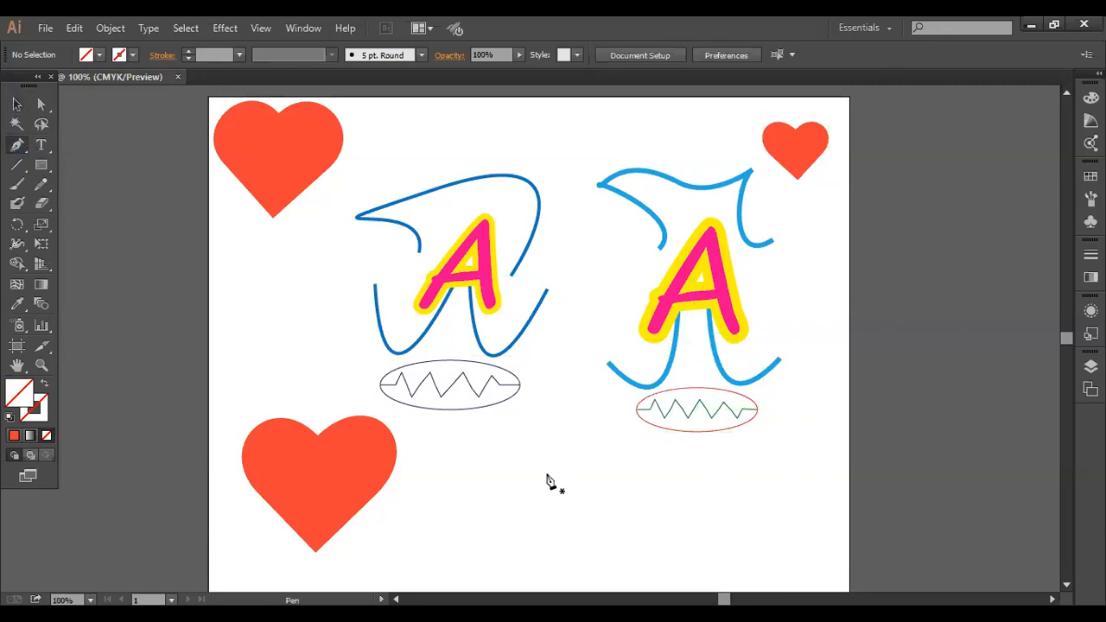
click(16, 104)
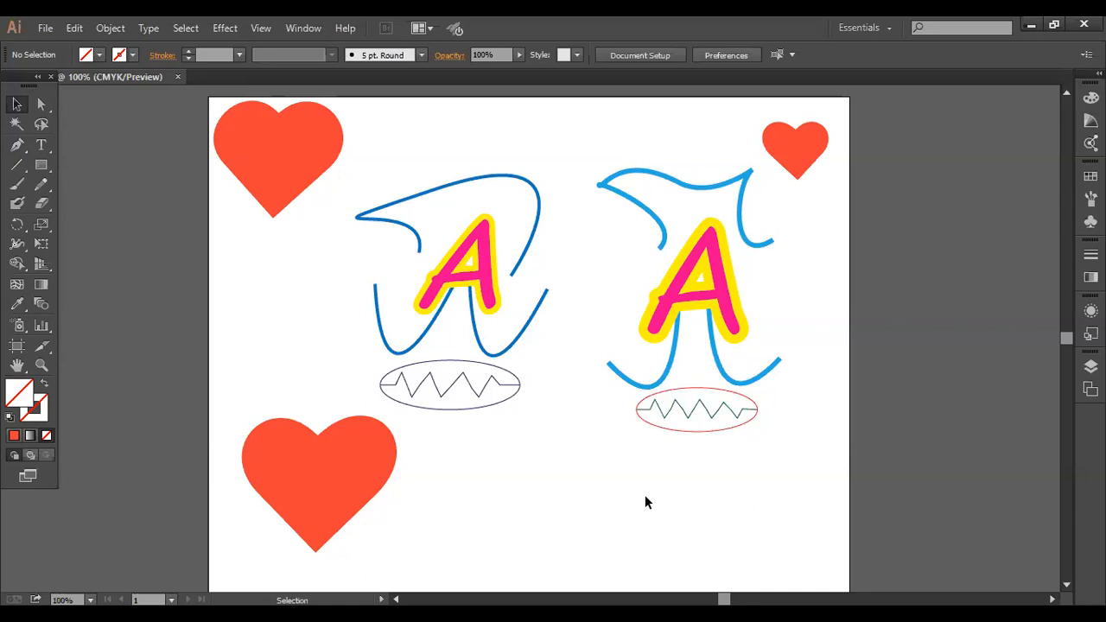
key(g)
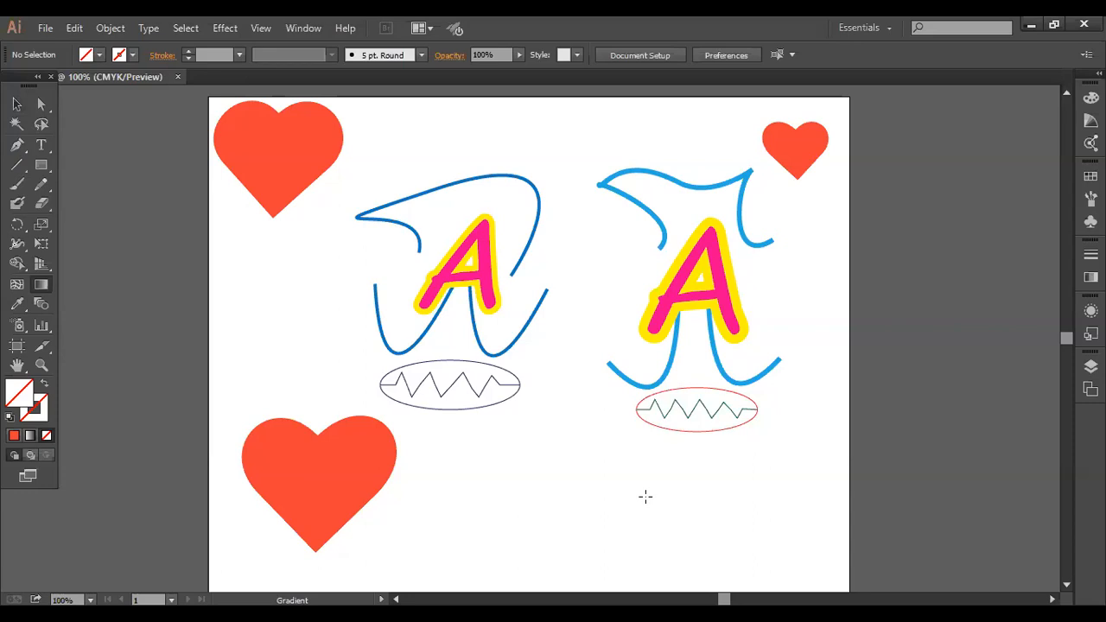
scroll(652, 494, up, 1)
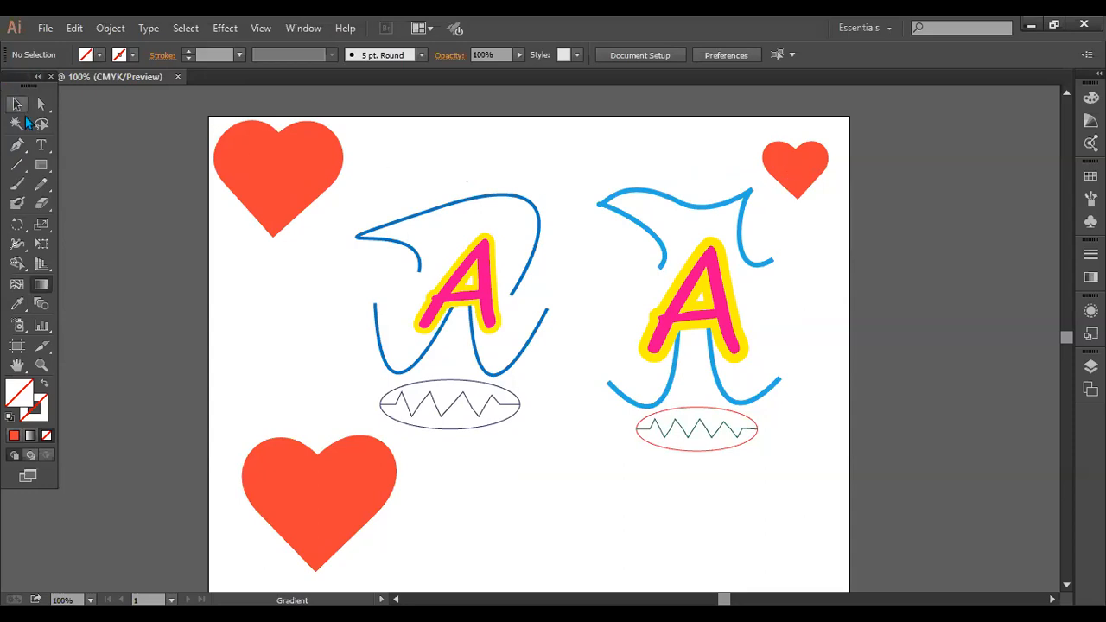
click(17, 104)
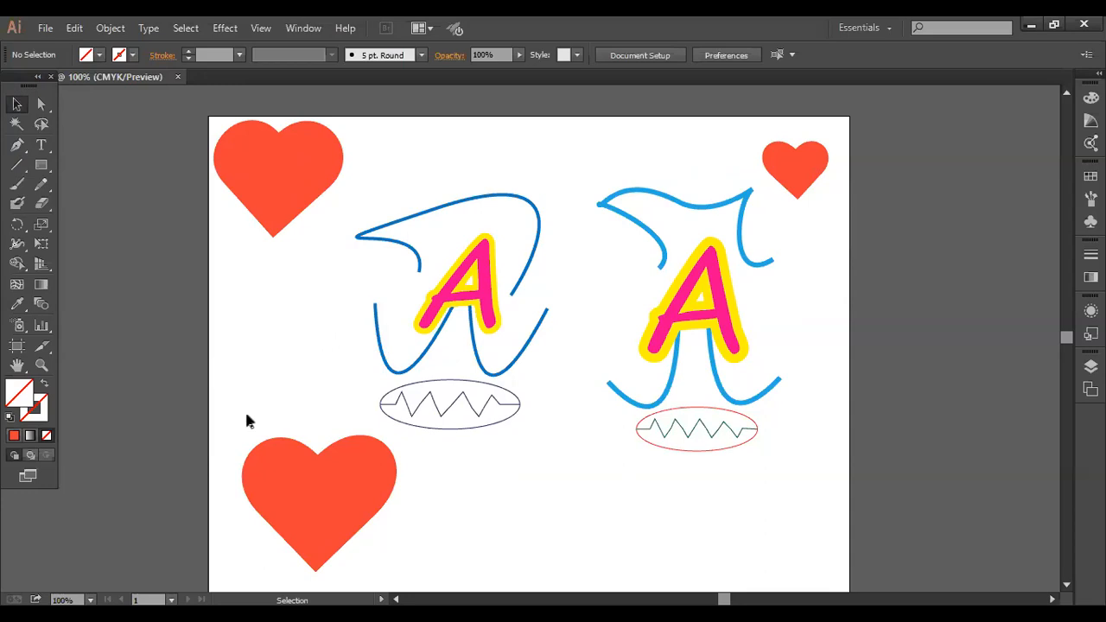
Move the large lower heart further toward the artboard's lower-left corner.
scroll(259, 421, down, 1)
drag(307, 450, 283, 481)
click(474, 477)
scroll(469, 471, up, 1)
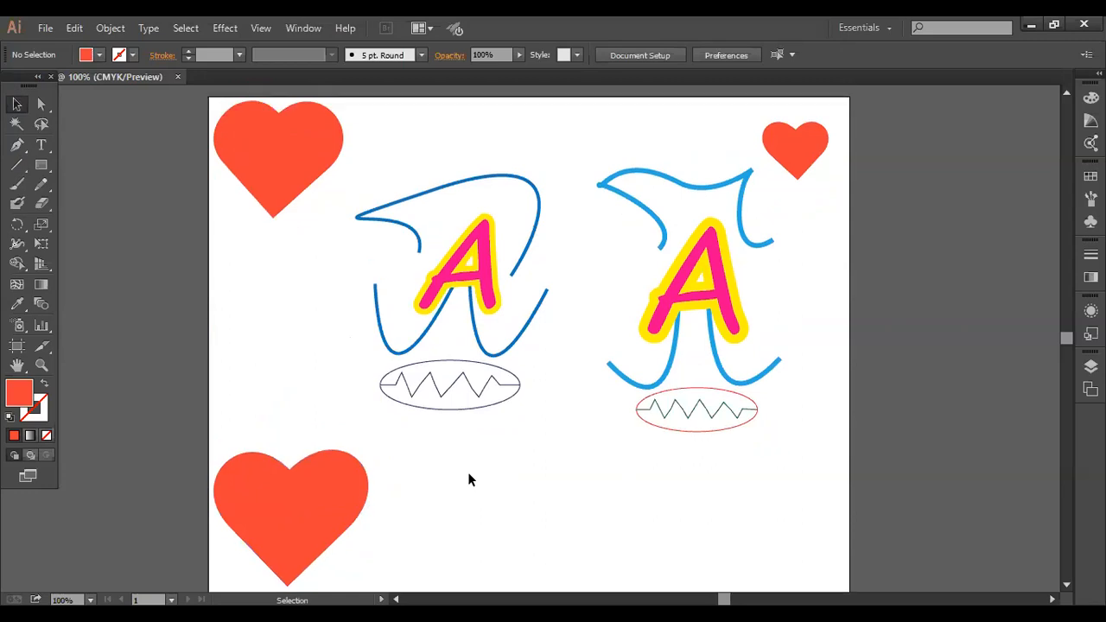
Nudge the heart in the artboard's upper-left corner down slightly and scale it down a little proportionally.
drag(290, 142, 291, 146)
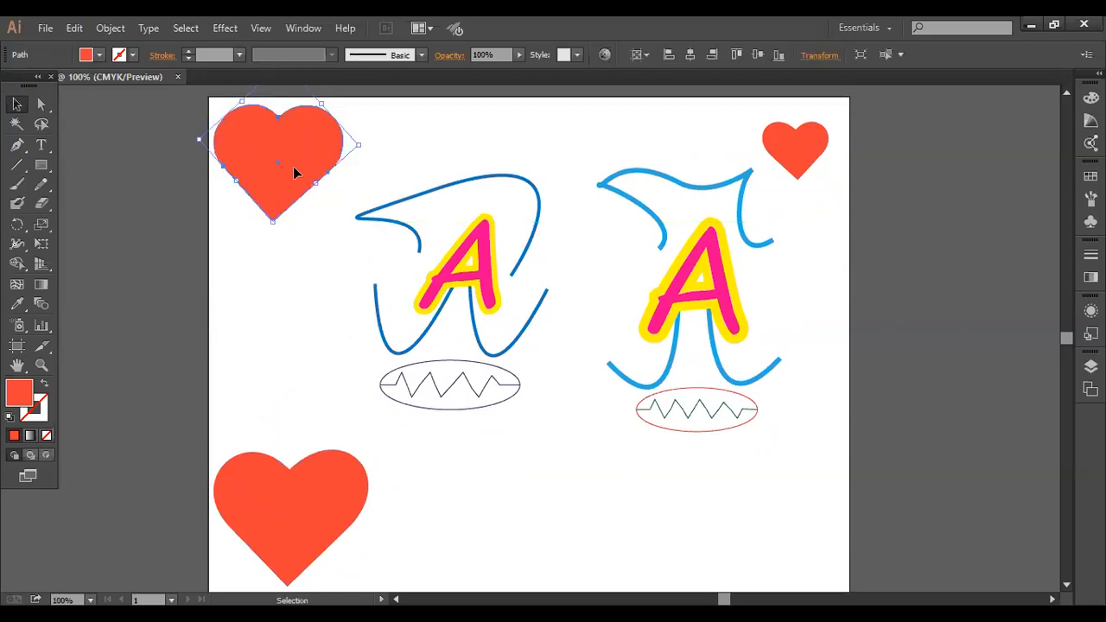
key(shift)
drag(200, 140, 256, 141)
click(679, 445)
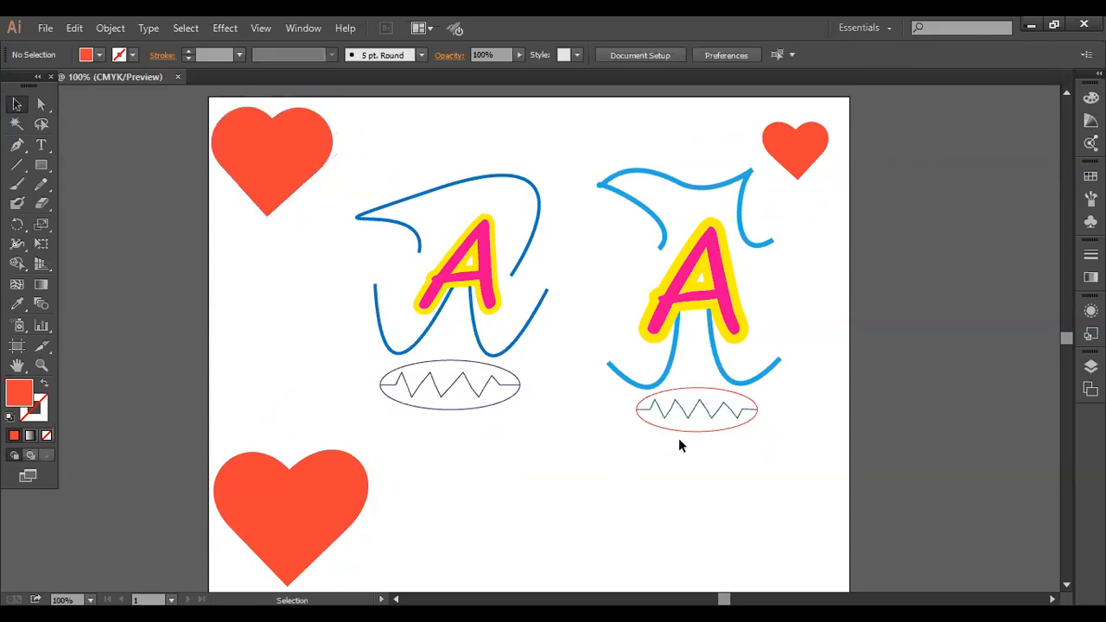
scroll(692, 495, down, 1)
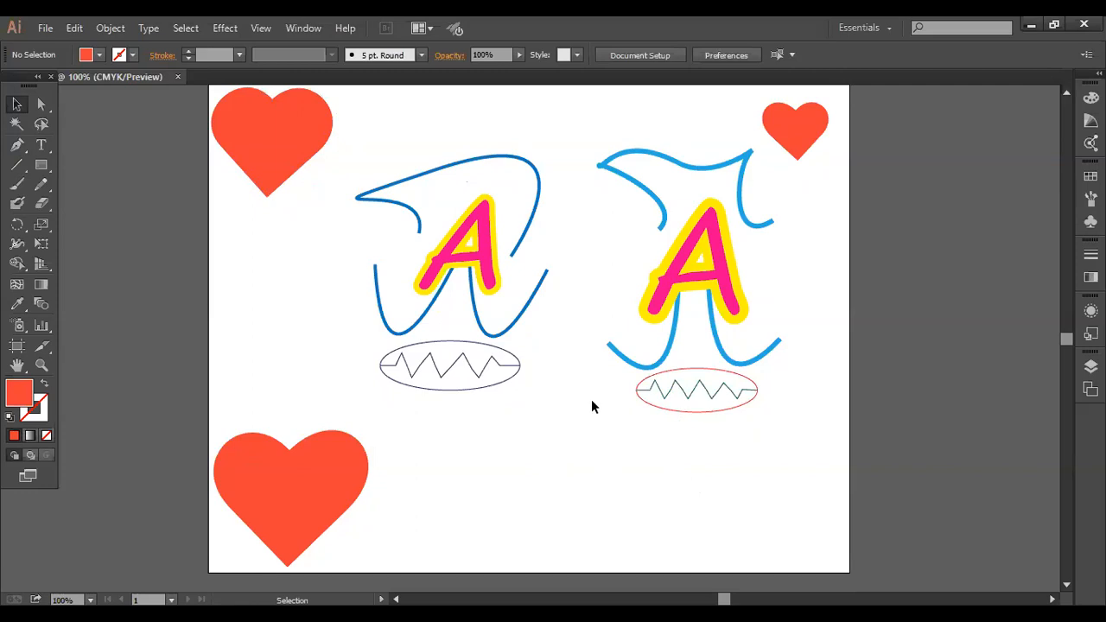
scroll(592, 400, up, 1)
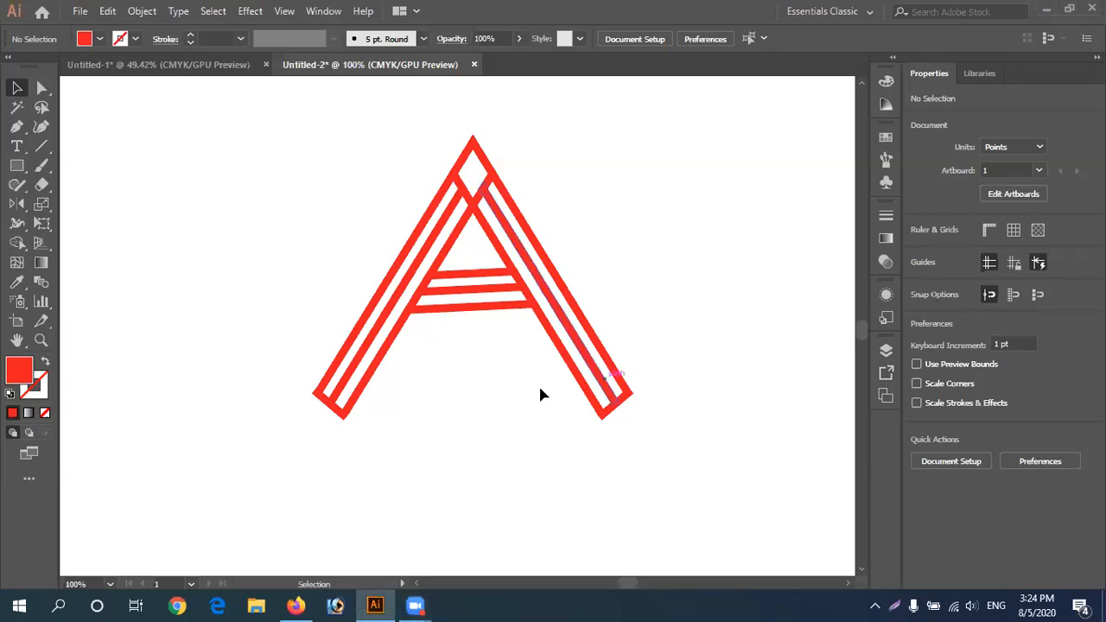
Select the whole striped red letter A and scale it down proportionally about its centre to about two thirds of its size.
drag(699, 377, 564, 337)
click(670, 319)
drag(682, 338, 363, 190)
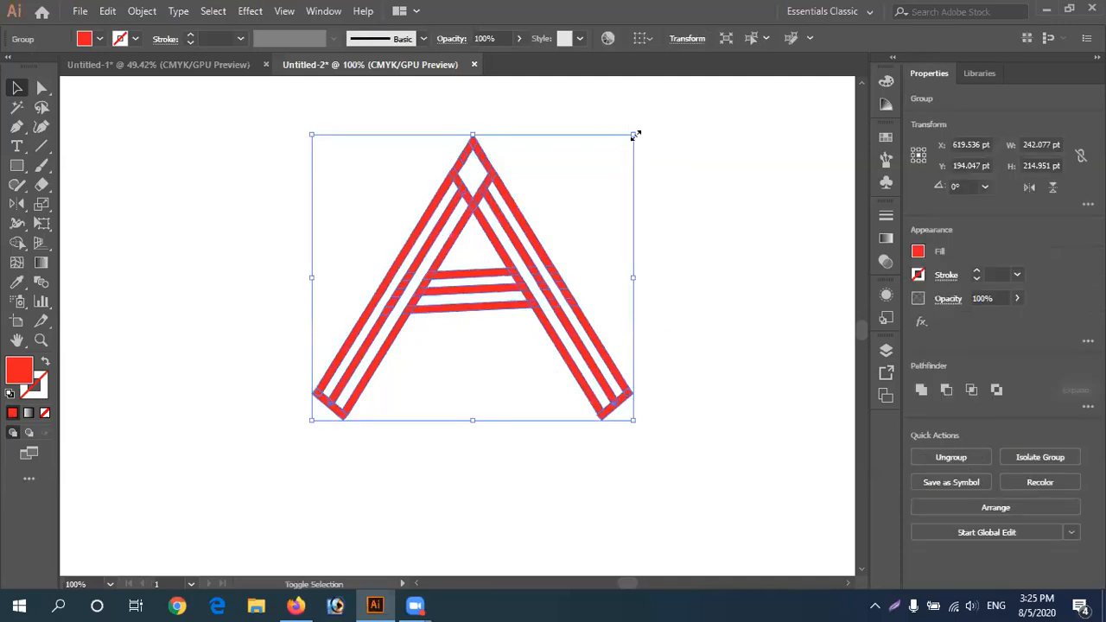
drag(634, 133, 581, 182)
click(671, 204)
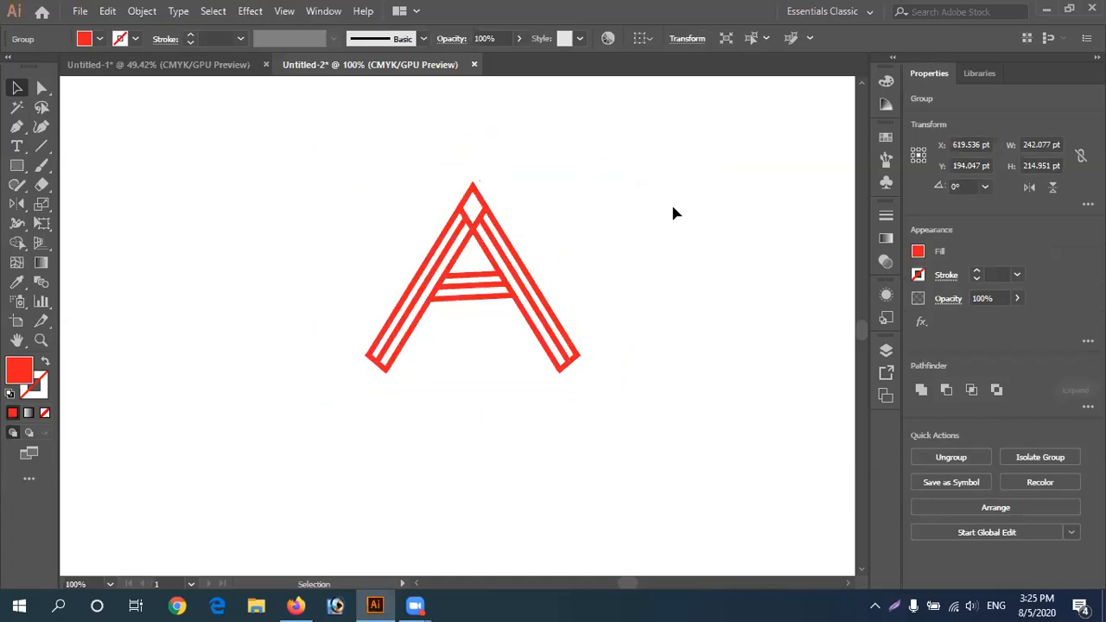